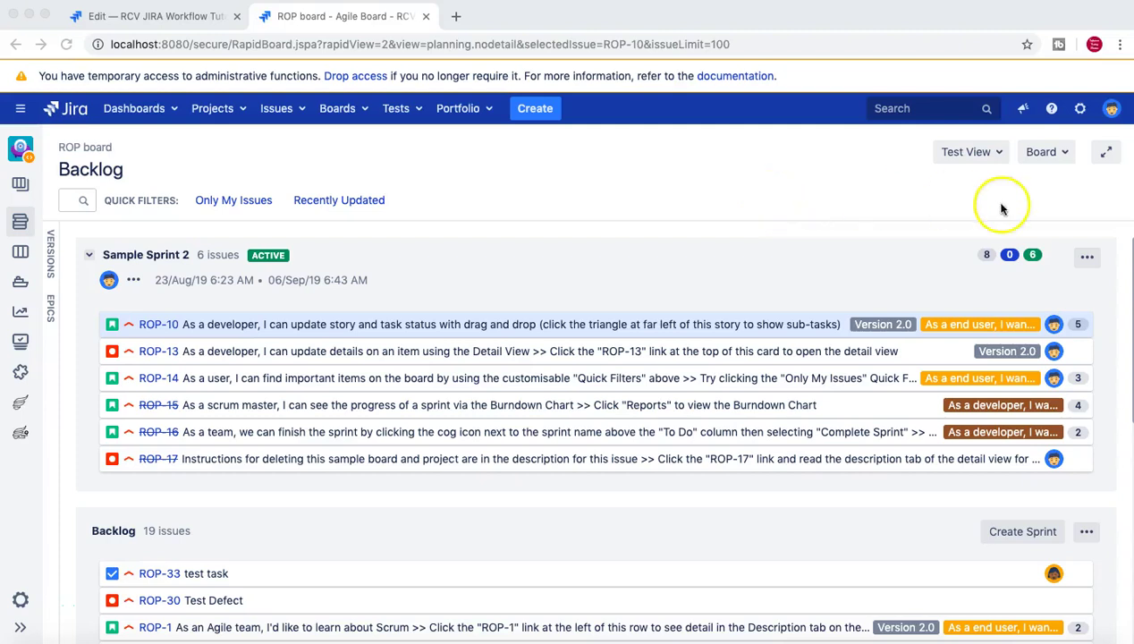
From Administration > Issues > Workflows, edit the inactive RCV JIRA Workflow Tutorial workflow.
left_click(1081, 108)
left_click(1010, 213)
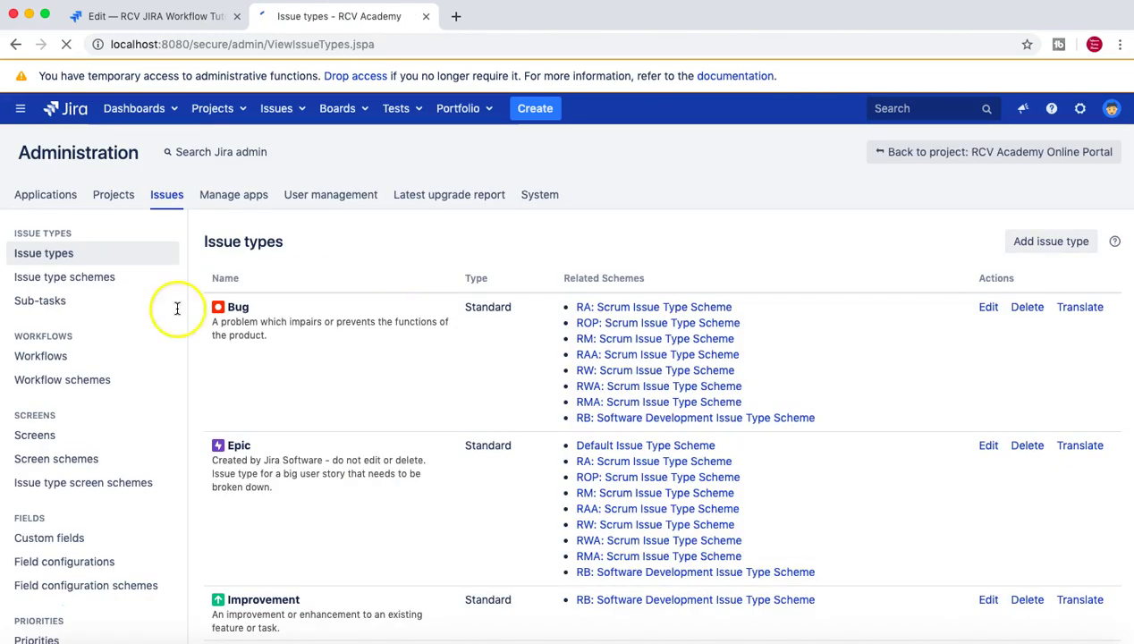
left_click(51, 358)
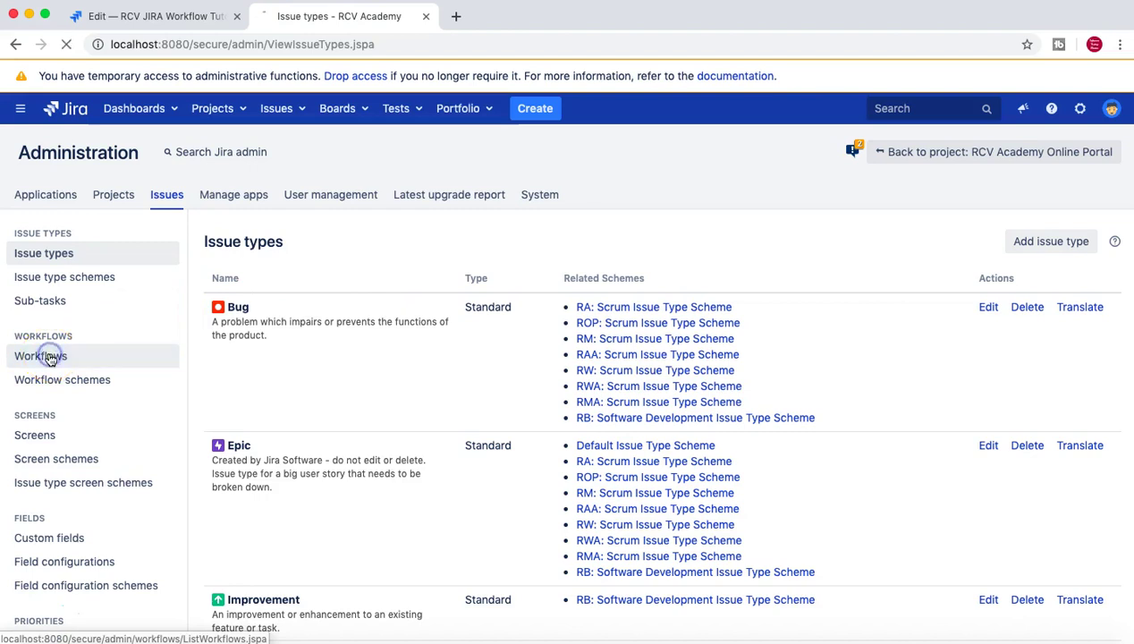
scroll(426, 456, "down", 3)
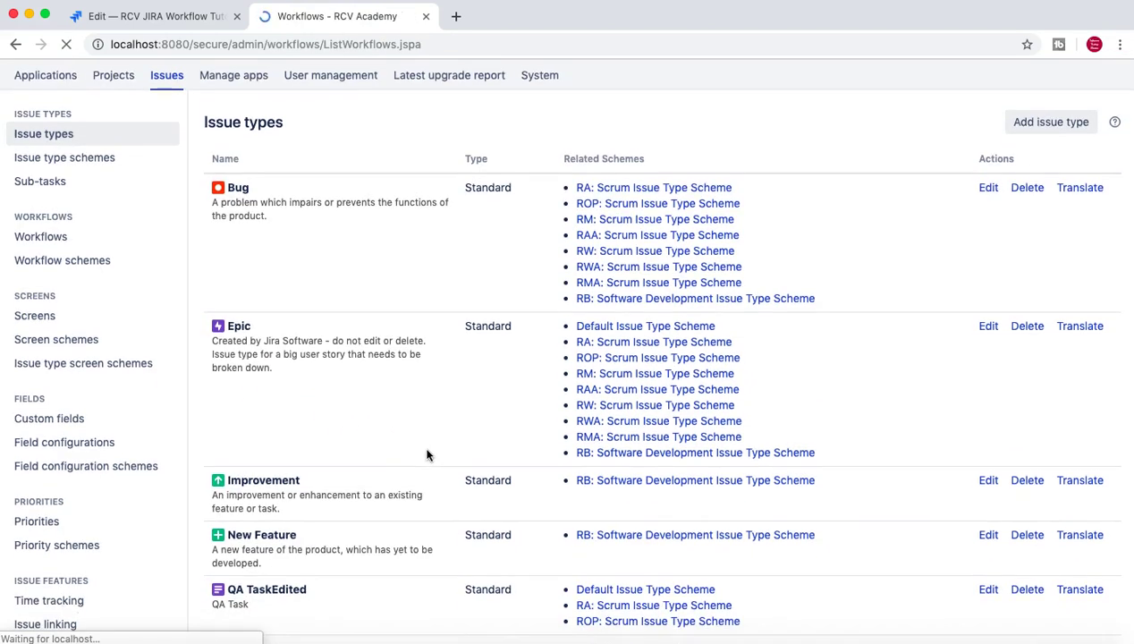
scroll(427, 455, "down", 10)
scroll(427, 455, "down", 5)
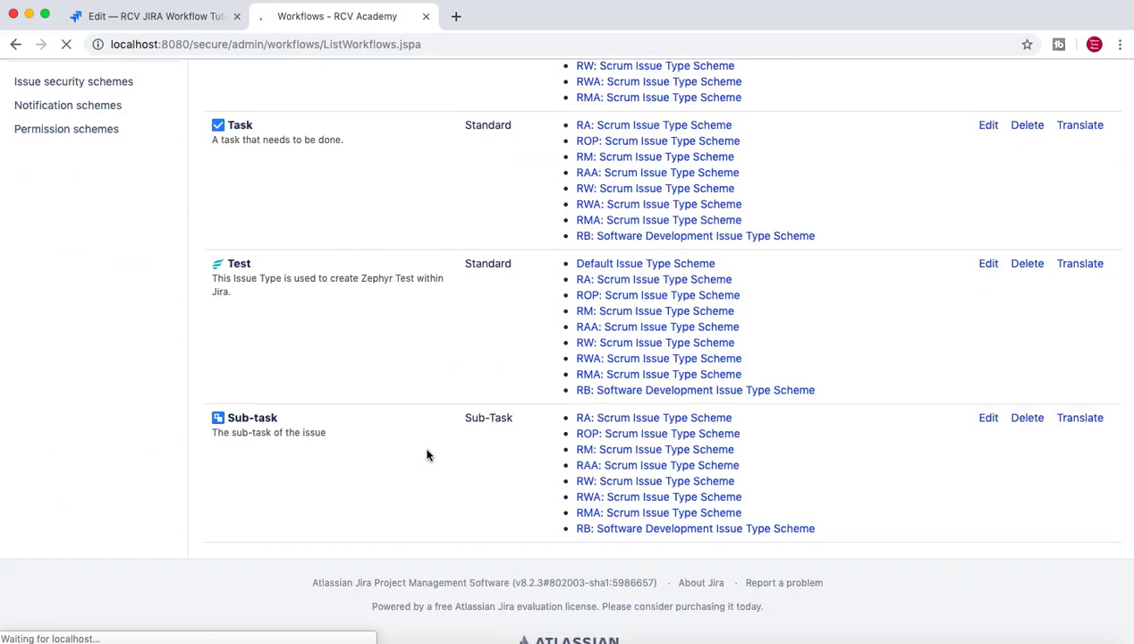
scroll(426, 456, "down", 10)
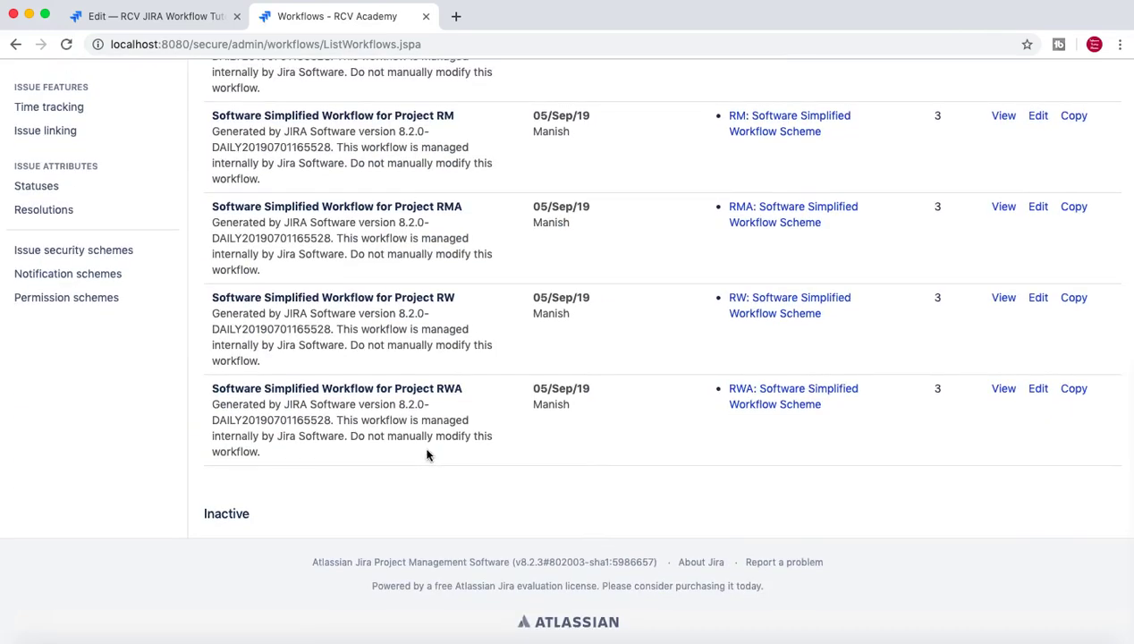
left_click(238, 513)
scroll(483, 474, "down", 5)
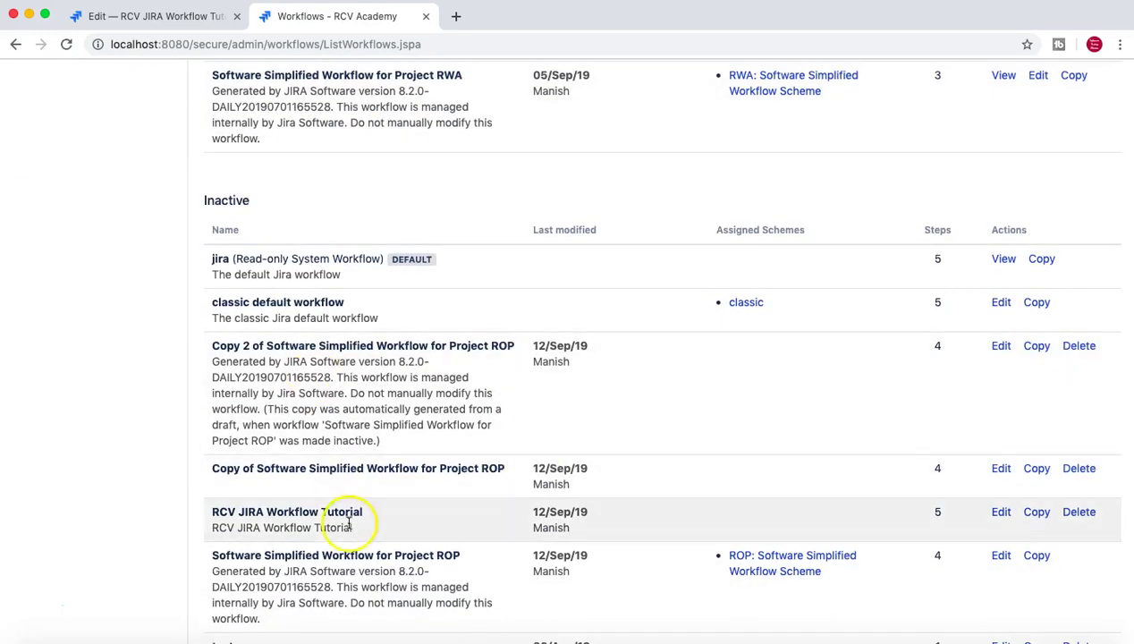
scroll(340, 510, "down", 1)
left_click(1001, 462)
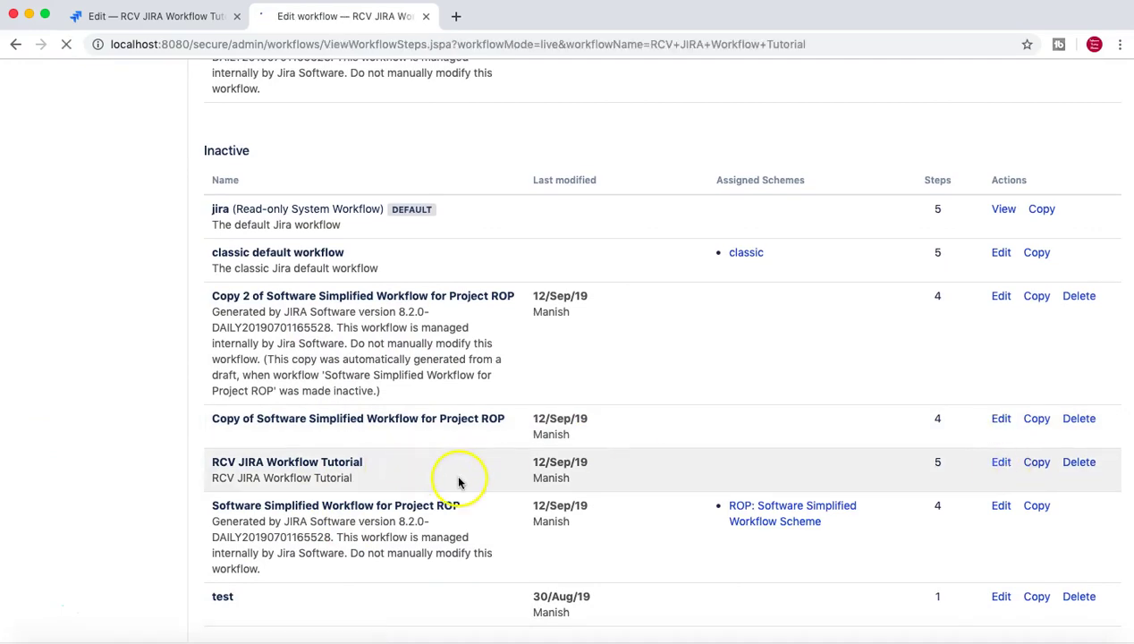
Switch the RCV JIRA Workflow Tutorial editor to the Diagram view.
scroll(714, 383, "up", 5)
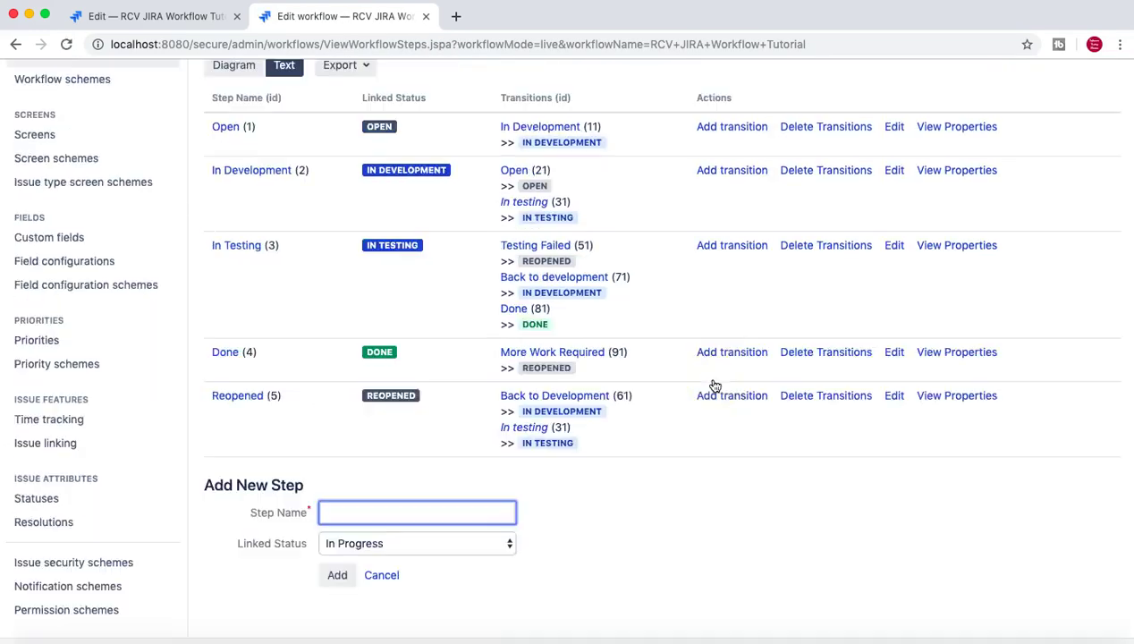
left_click(233, 350)
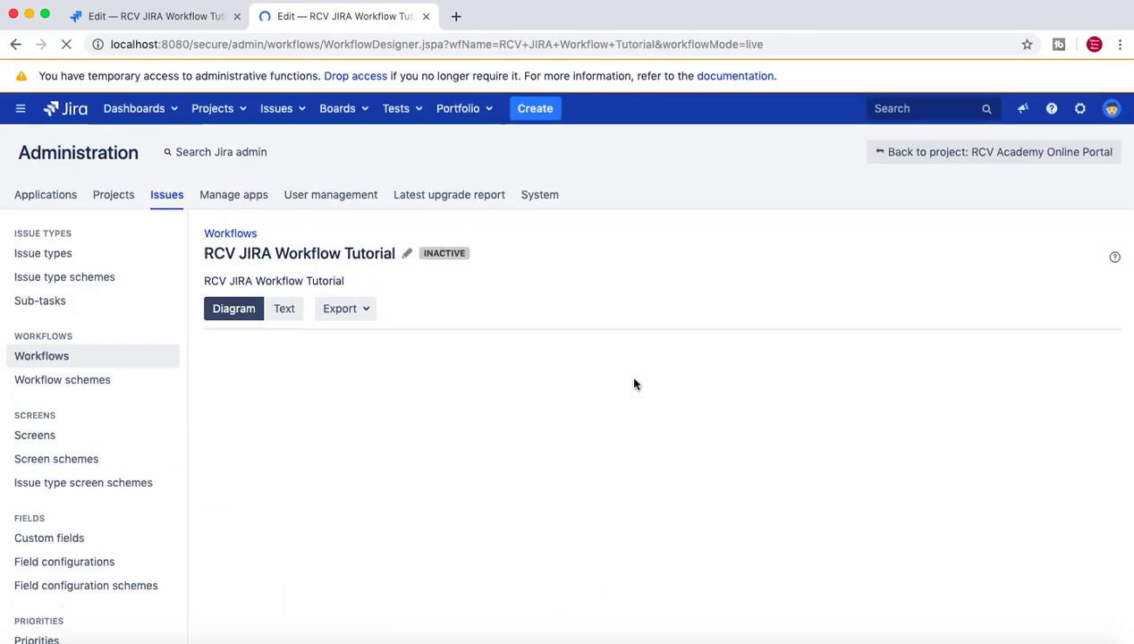
scroll(634, 384, "down", 3)
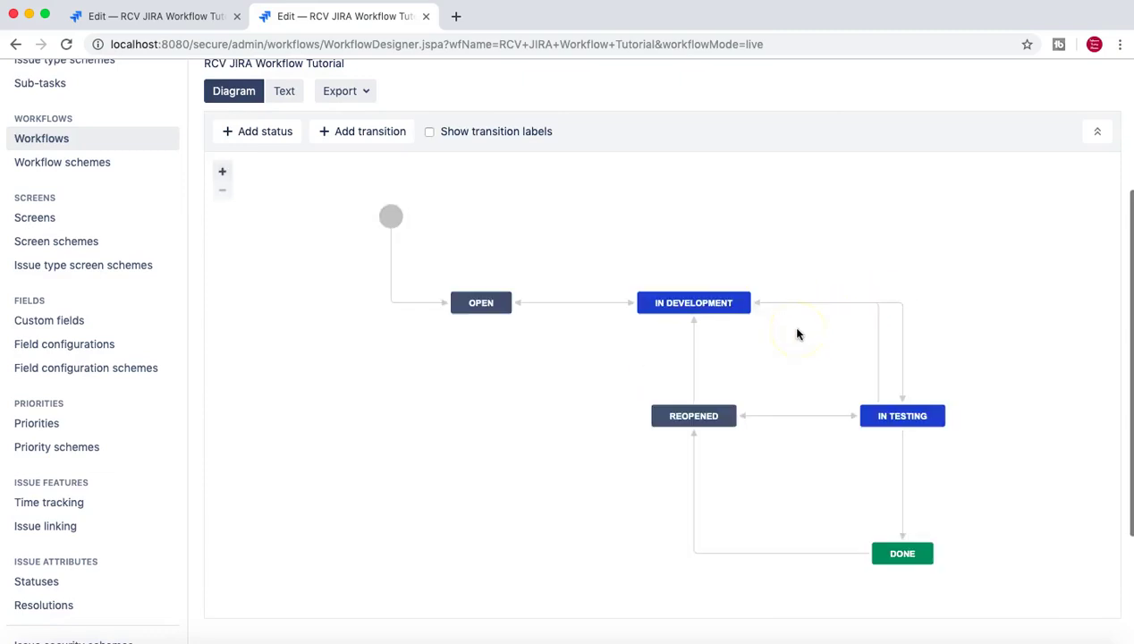
Open the In testing transition's details page and review its empty triggers.
left_click(899, 307)
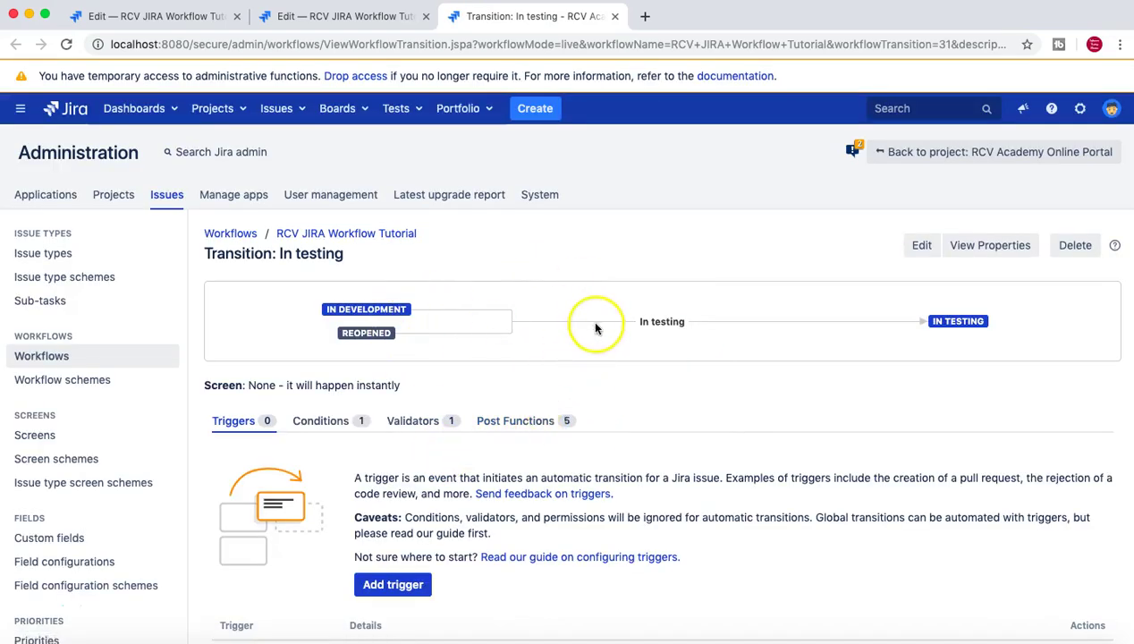
scroll(548, 448, "down", 2)
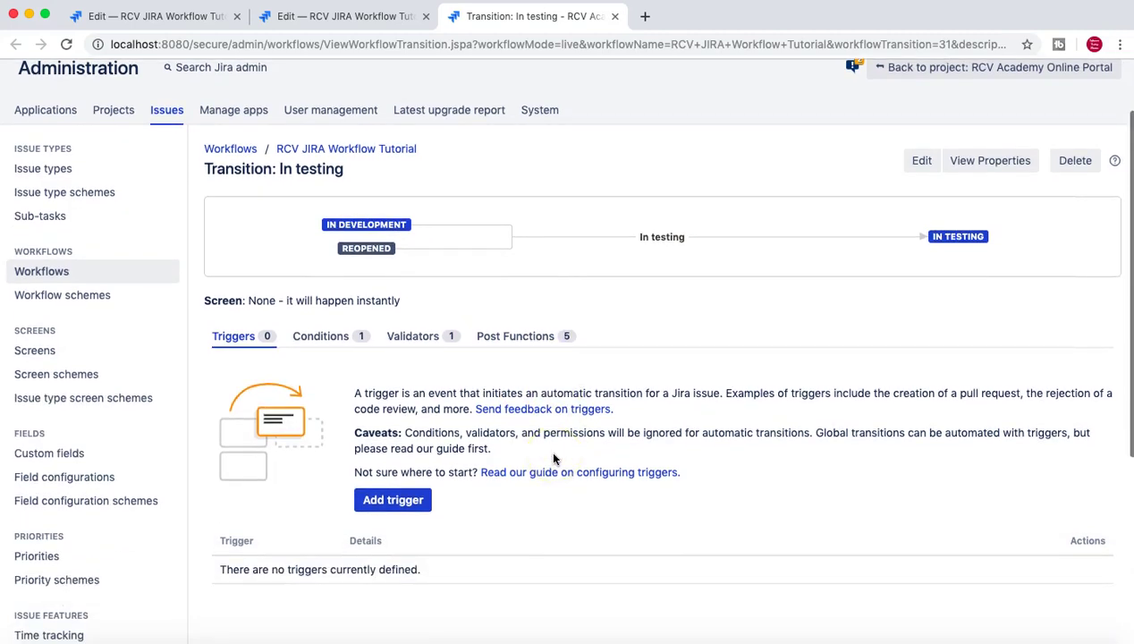
scroll(552, 459, "up", 2)
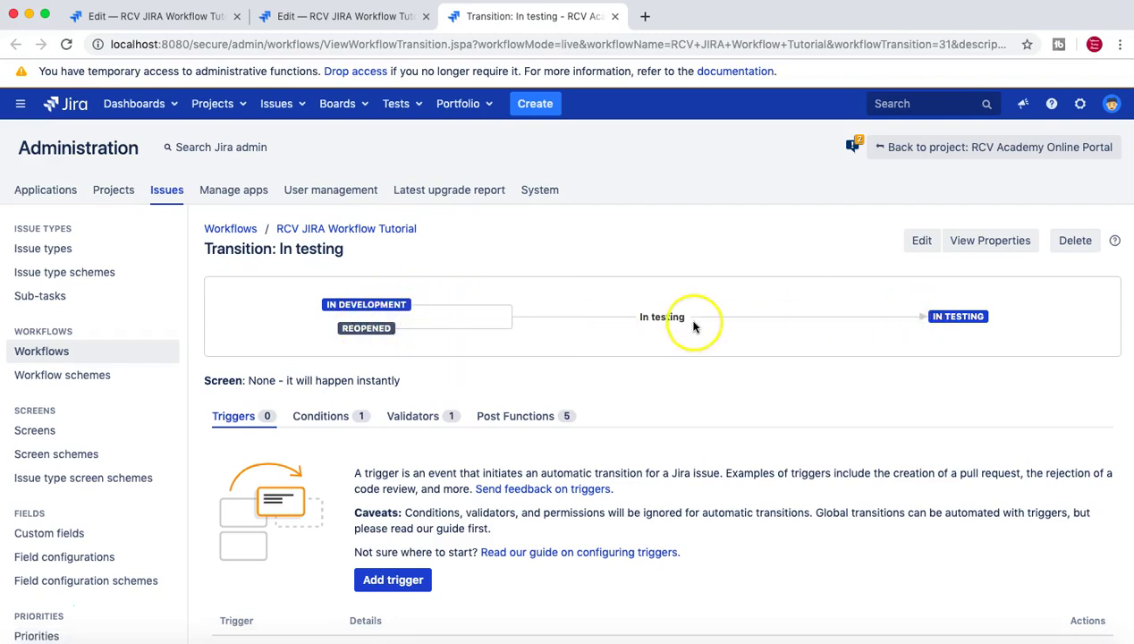
scroll(839, 410, "down", 2)
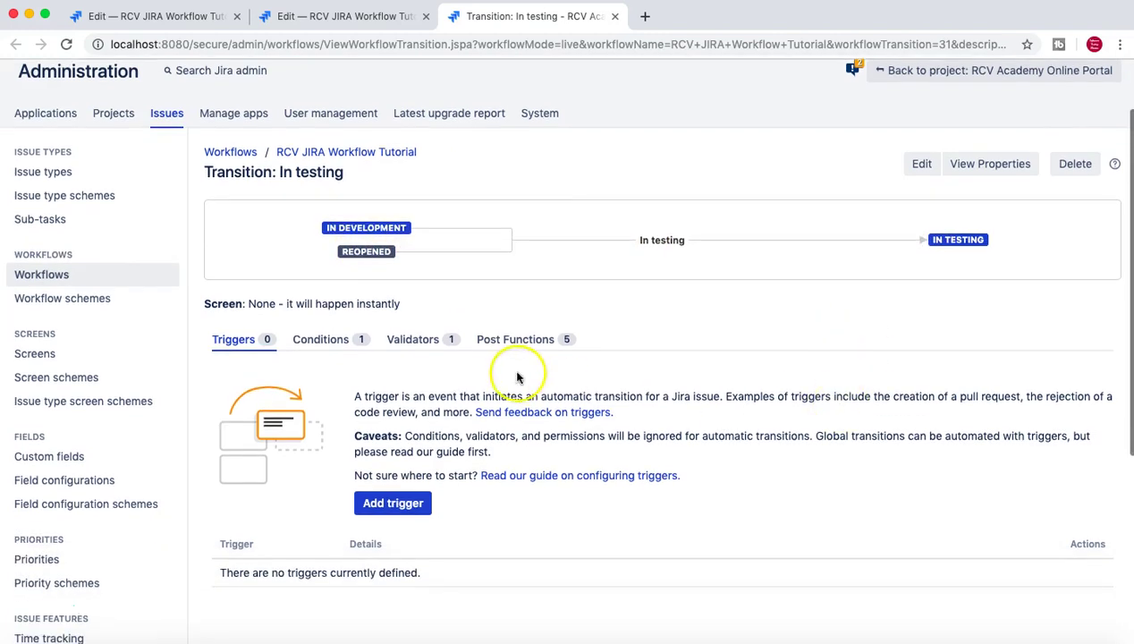
Show In testing's five post functions and highlight the first post function's description.
left_click(511, 346)
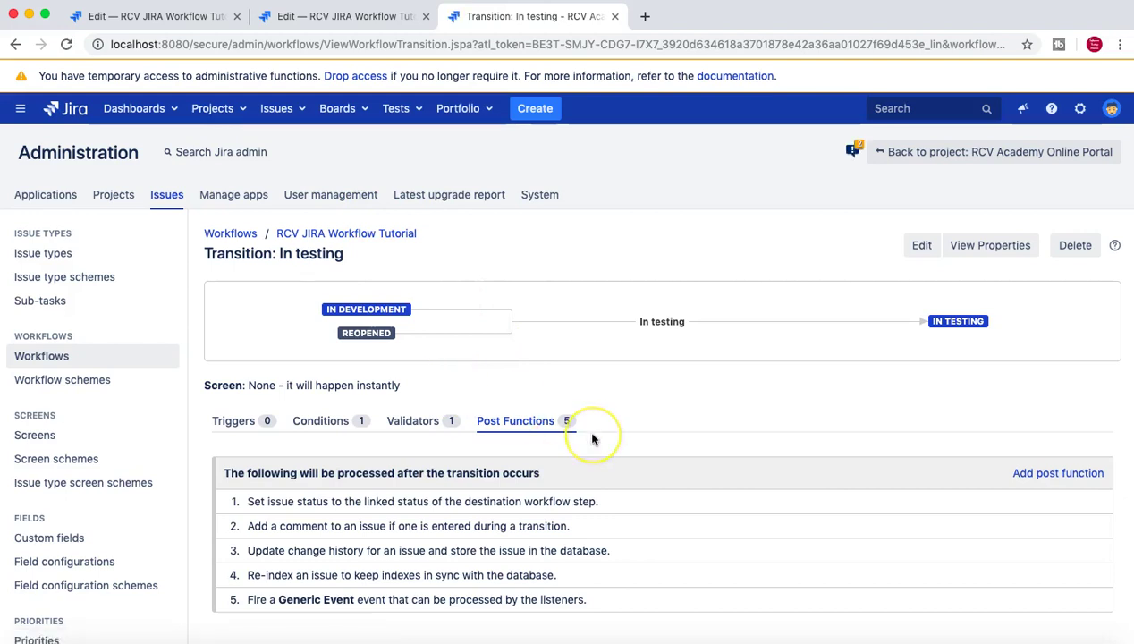
scroll(598, 436, "down", 3)
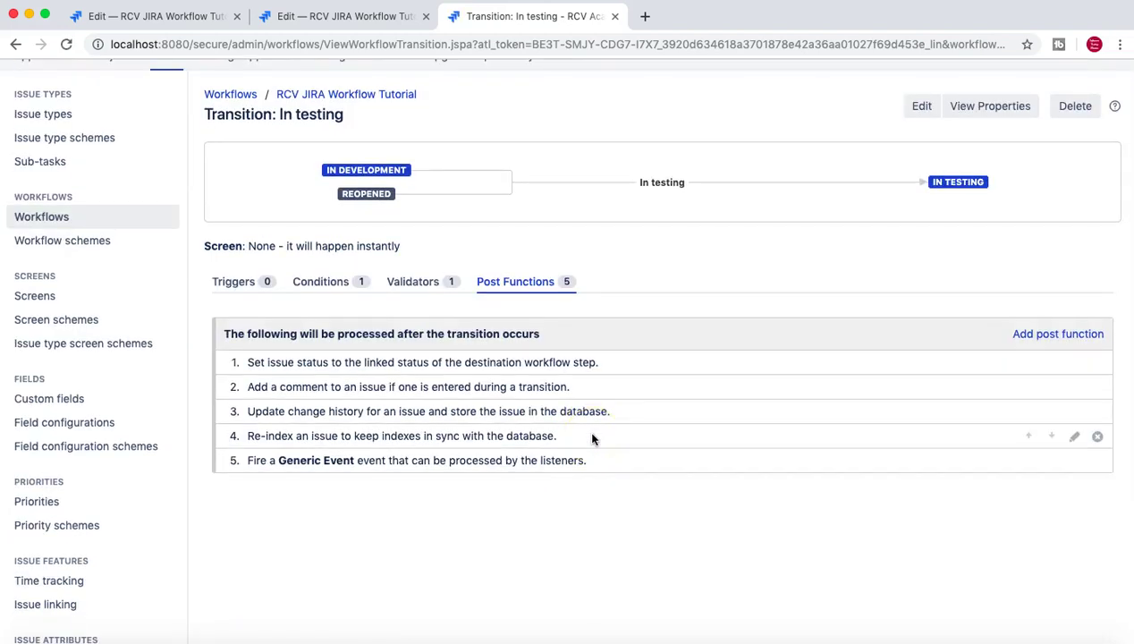
left_click_drag(250, 247, 428, 248)
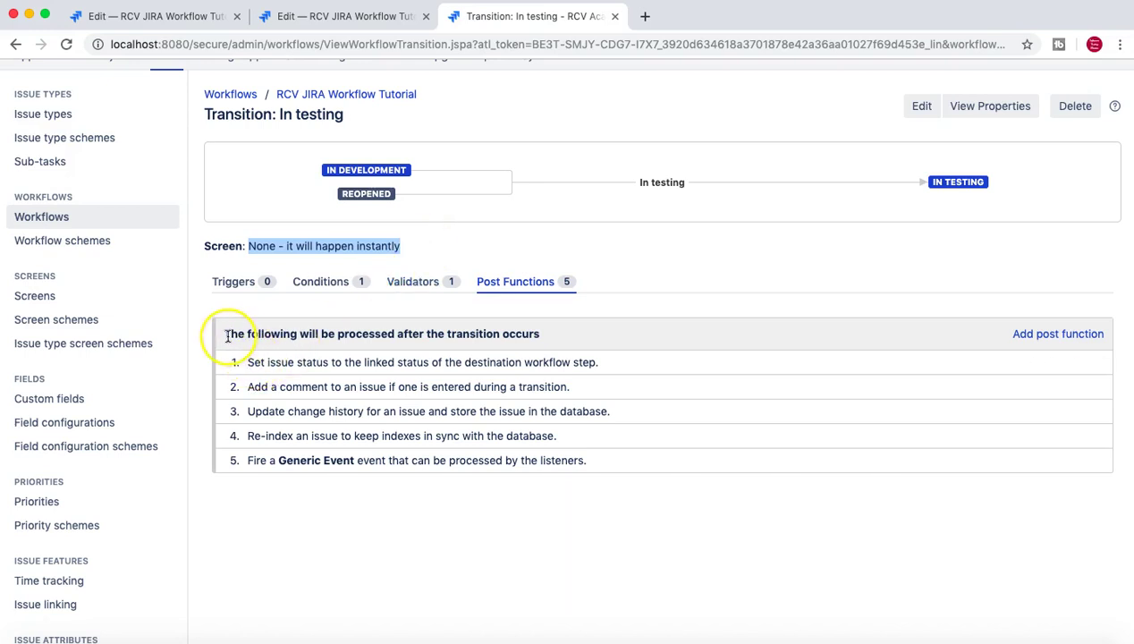
left_click_drag(225, 334, 324, 338)
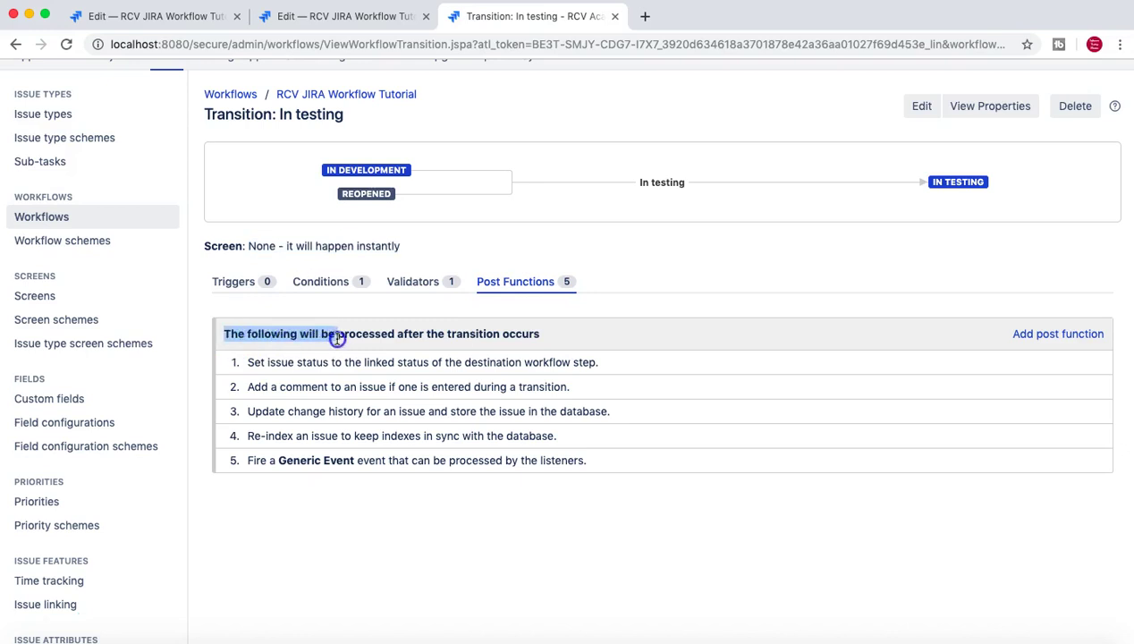
left_click_drag(243, 361, 587, 365)
left_click(598, 364)
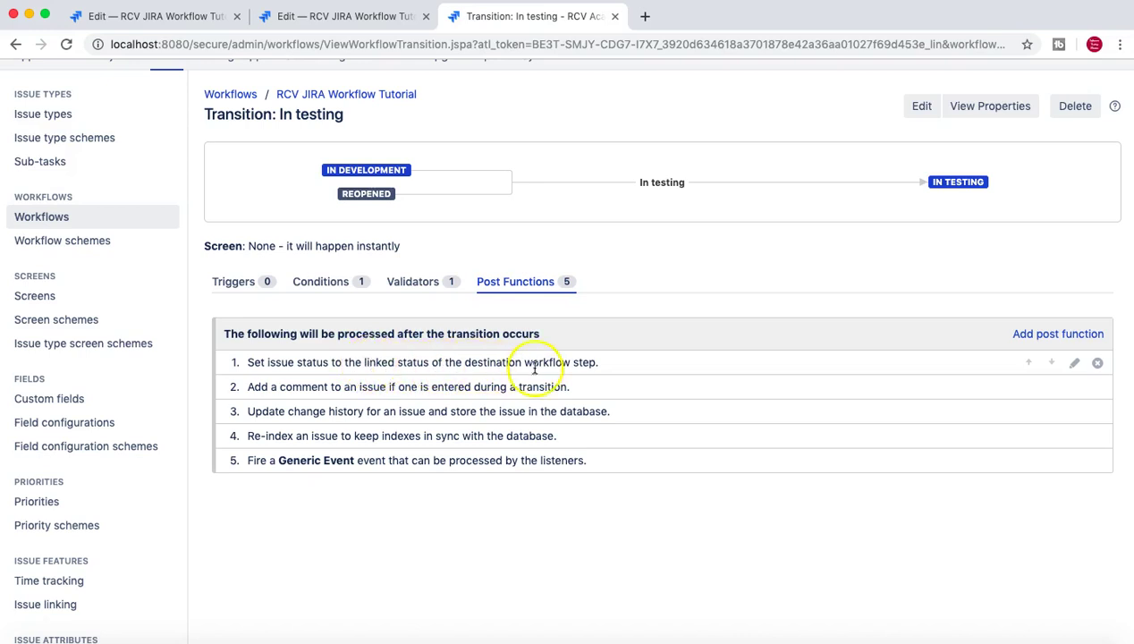
left_click(614, 365)
left_click_drag(613, 365, 240, 362)
left_click(276, 362)
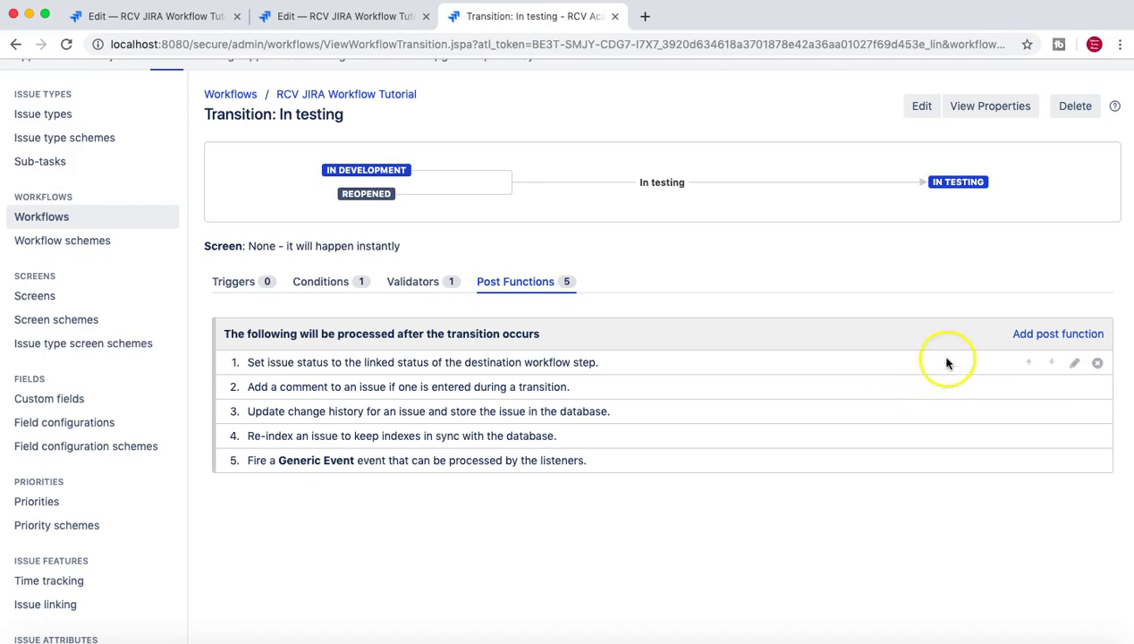
left_click(1098, 365)
left_click(1101, 397)
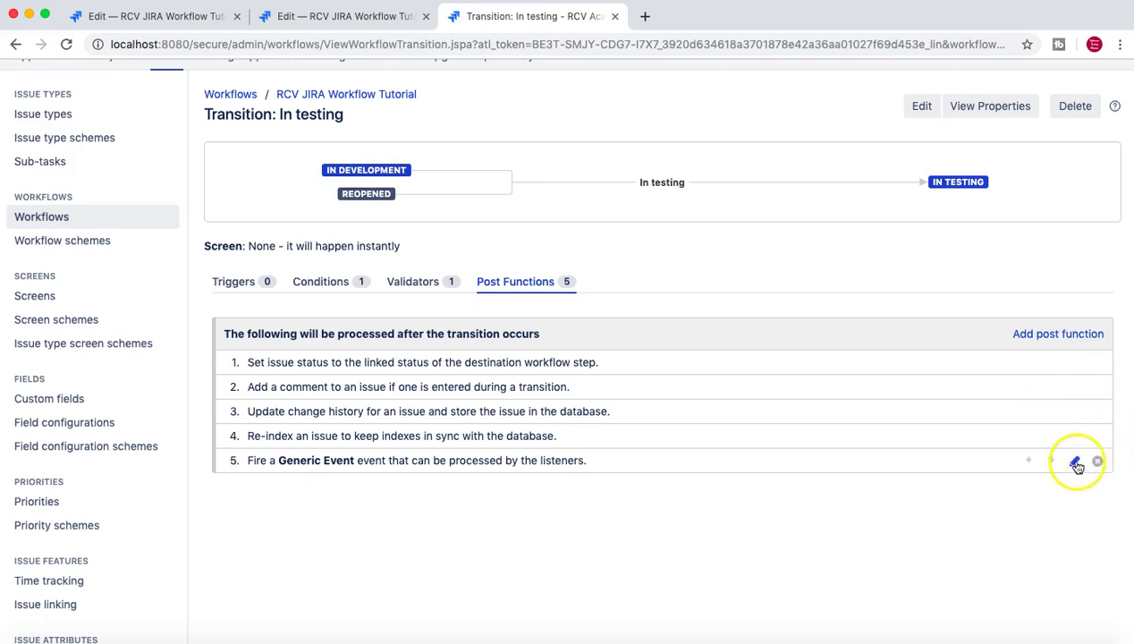
left_click(1076, 408)
left_click(1076, 362)
left_click(1098, 420)
left_click(1098, 462)
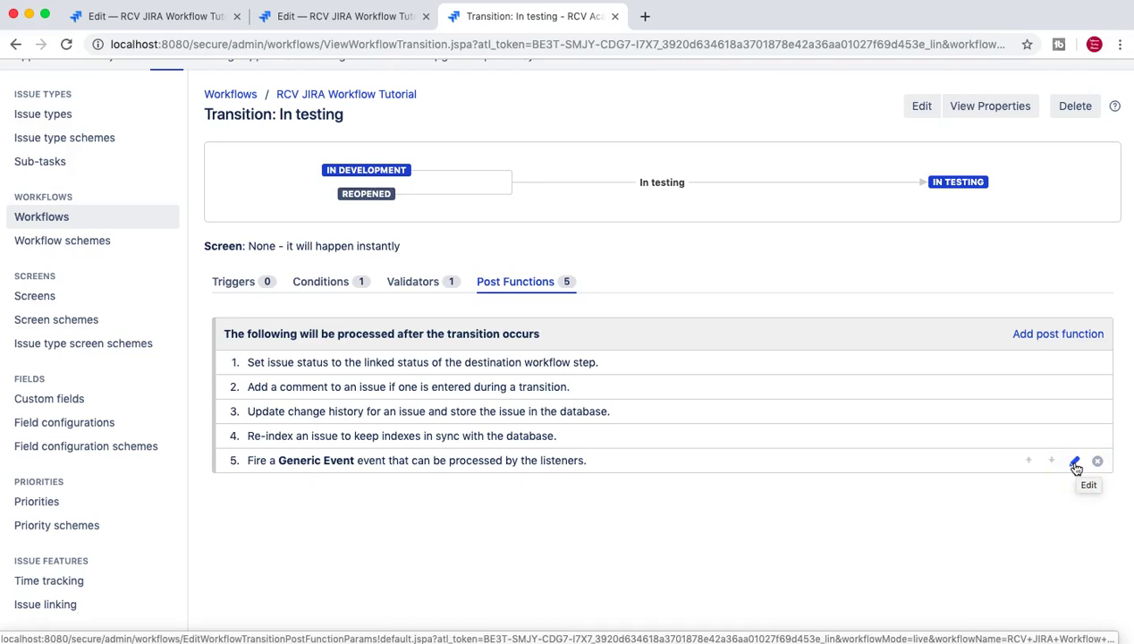
left_click(1075, 462)
left_click(1099, 461)
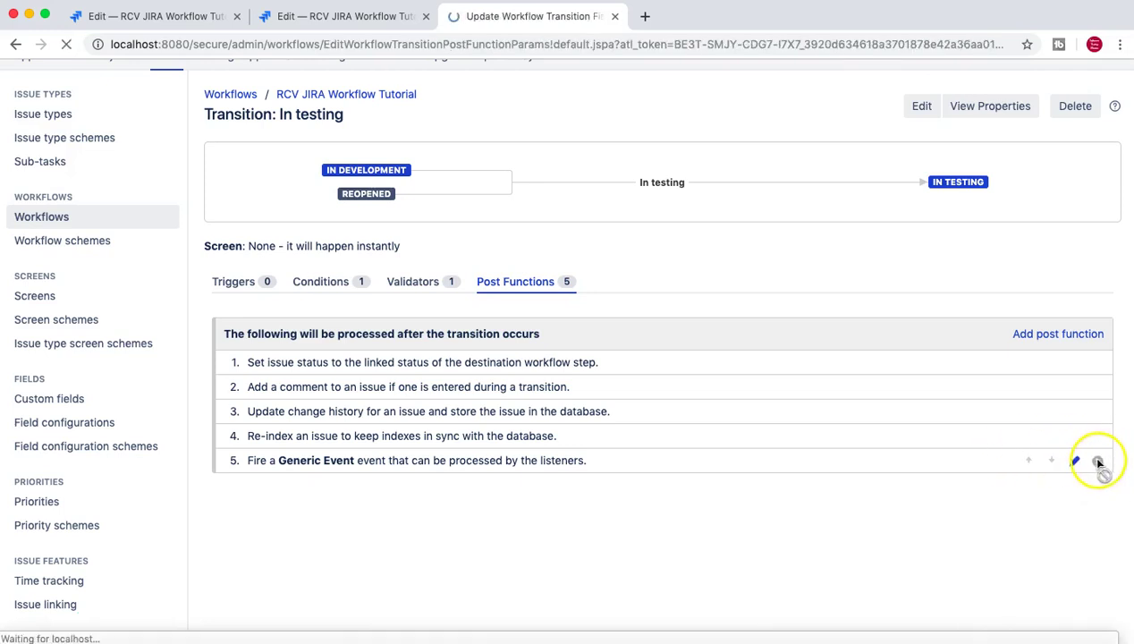
left_click(347, 335)
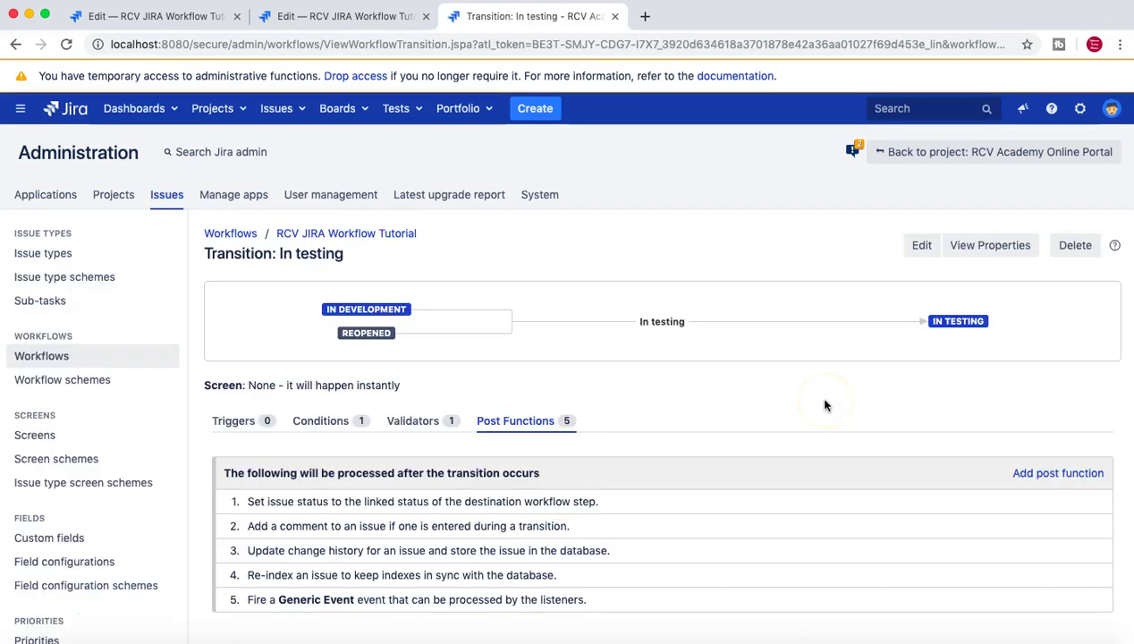
scroll(708, 459, "down", 3)
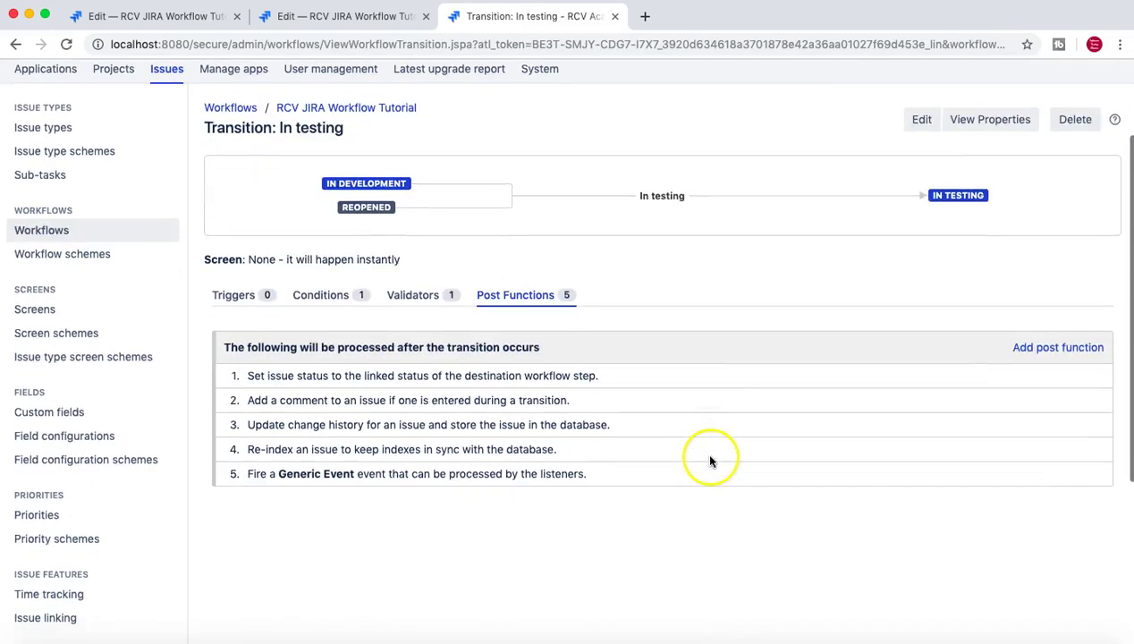
Begin adding a post function to In testing, selecting Assign to Lead Developer.
left_click(1068, 352)
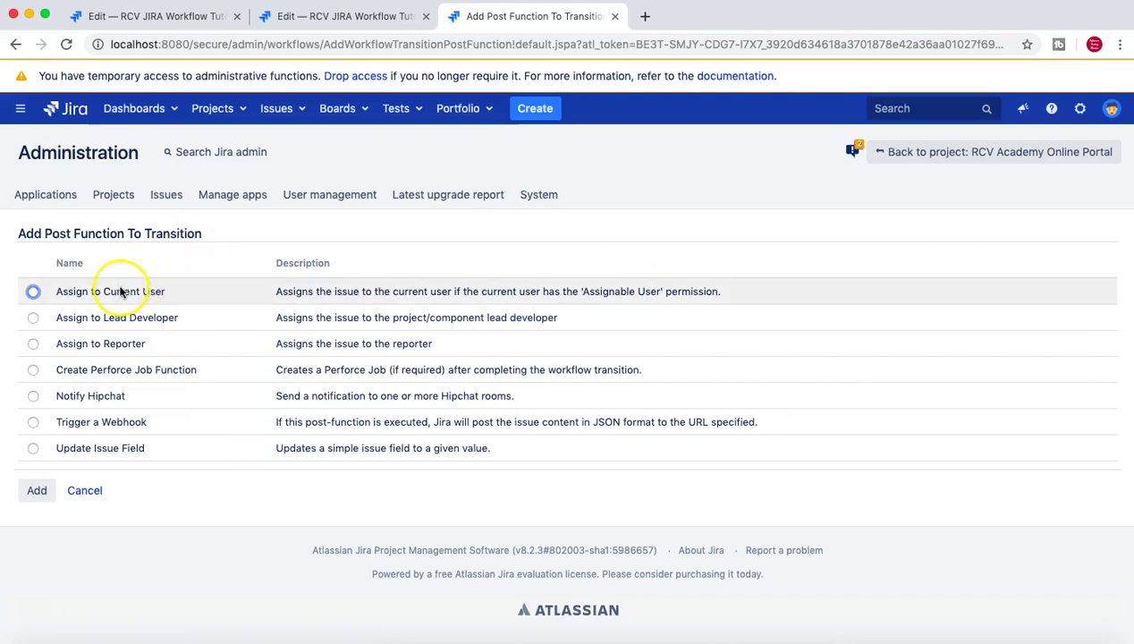
left_click(32, 293)
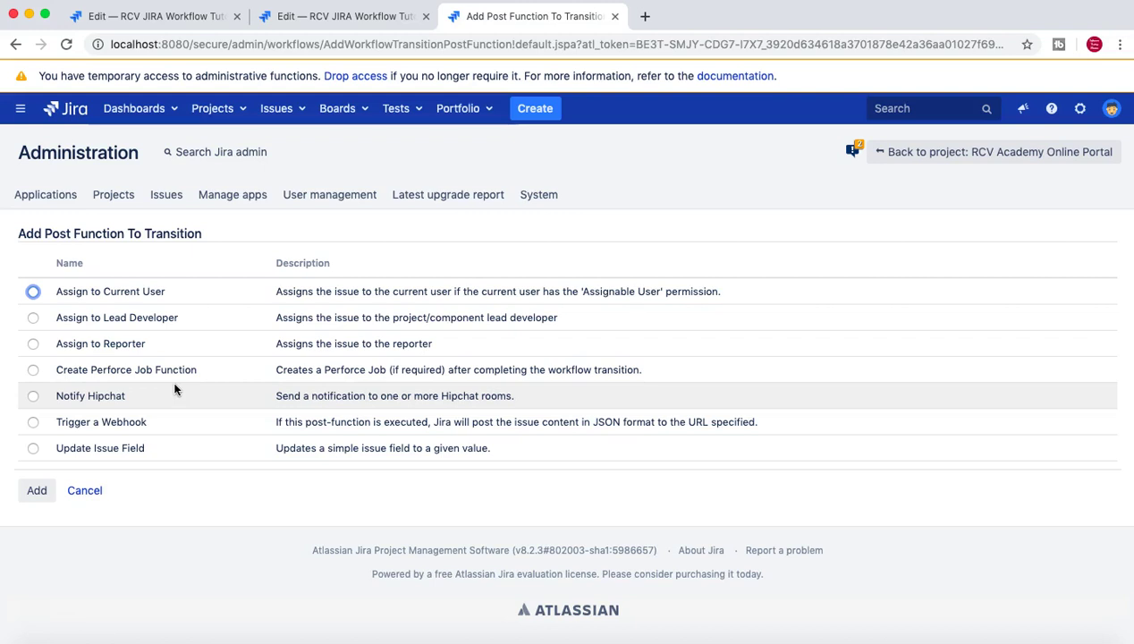
key("super+Tab")
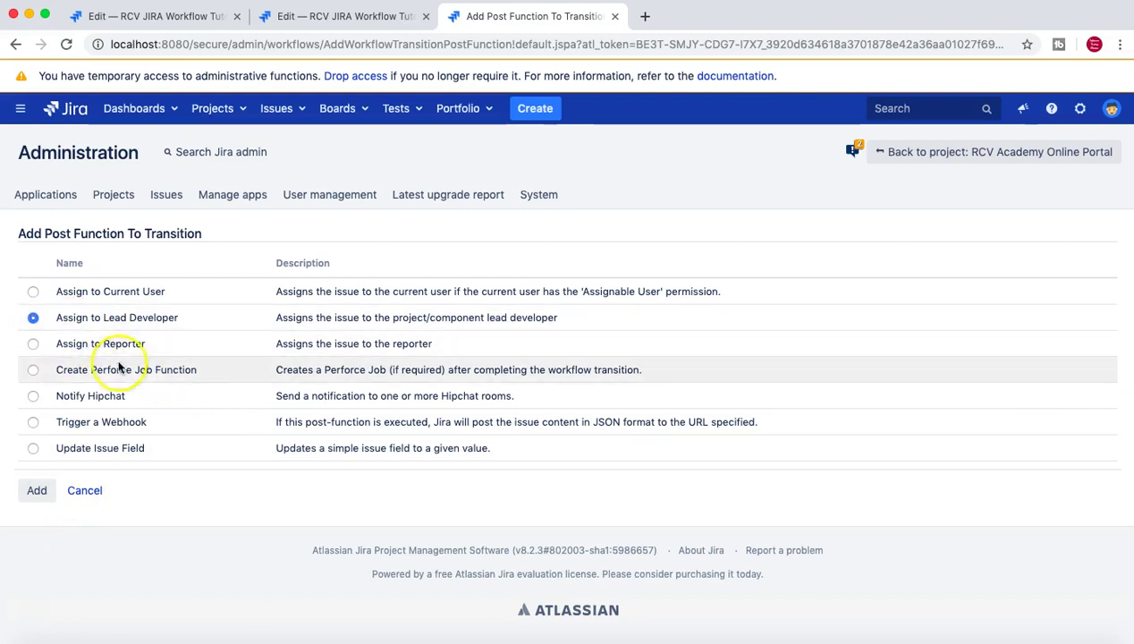
Close the In testing details panel in the diagram and return to the Add Post Function tab.
left_click(358, 15)
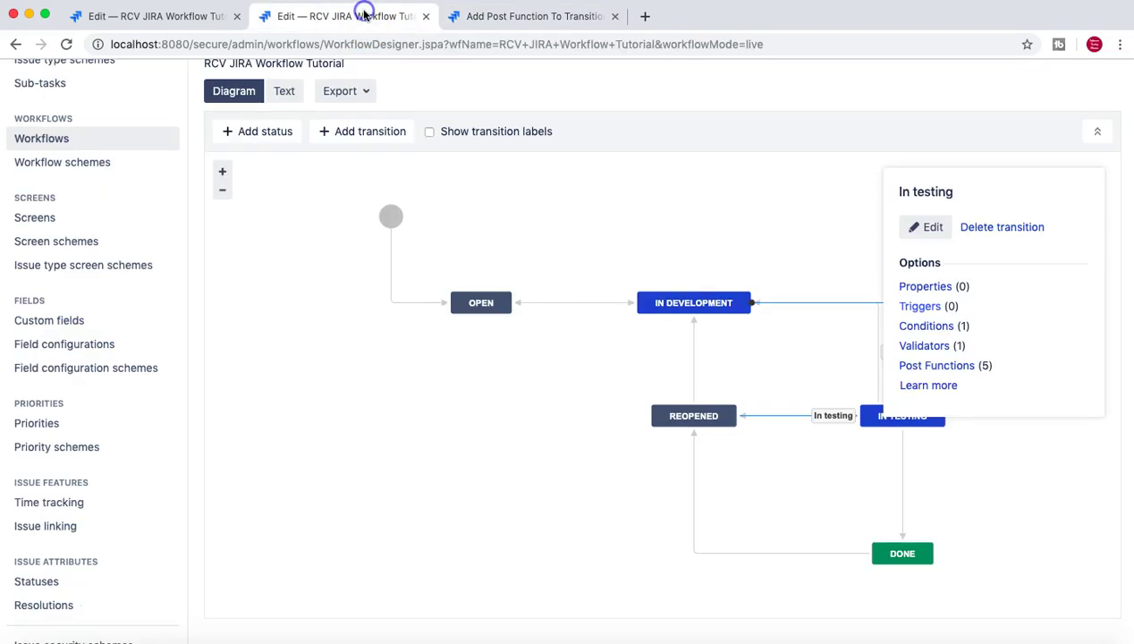
left_click(772, 265)
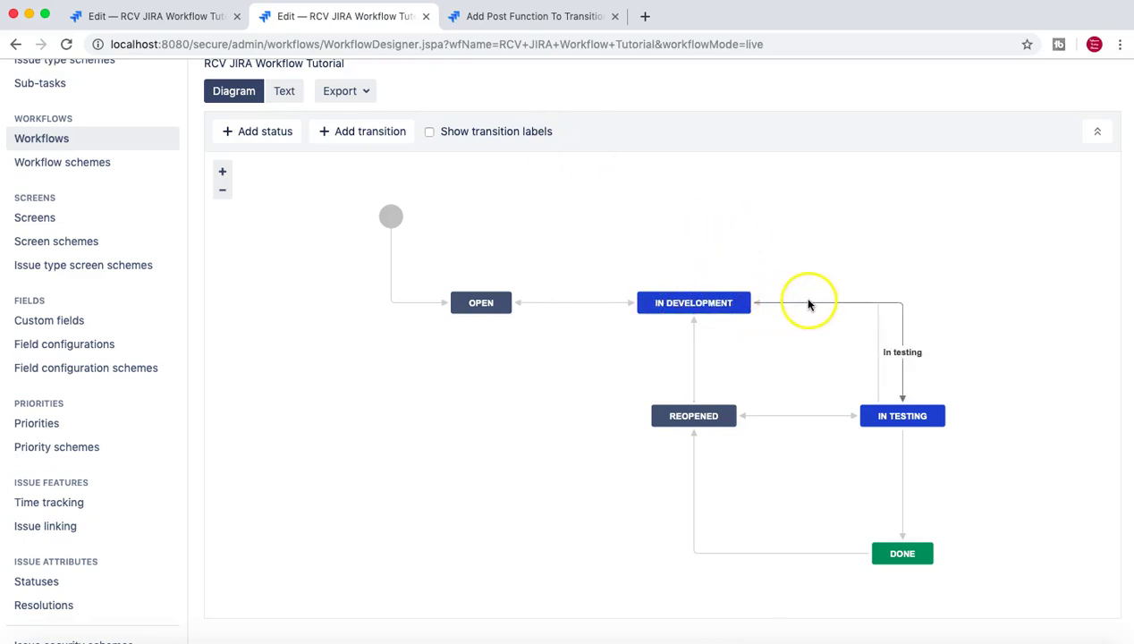
left_click(536, 17)
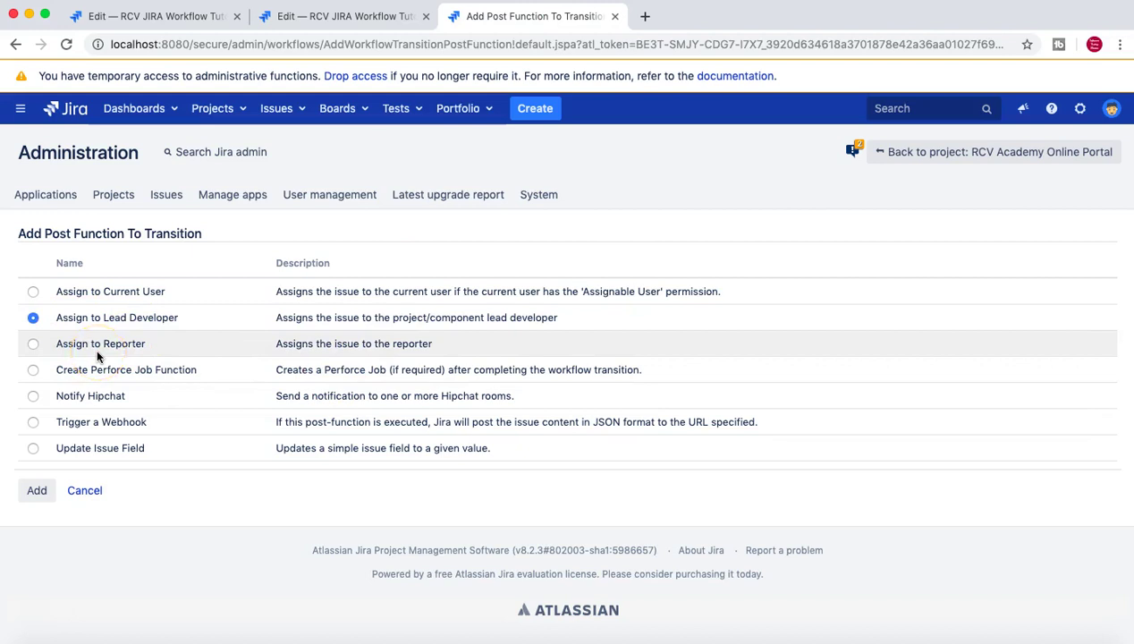
Save Assign to Lead Developer on In testing and review the resulting six post functions.
left_click(37, 490)
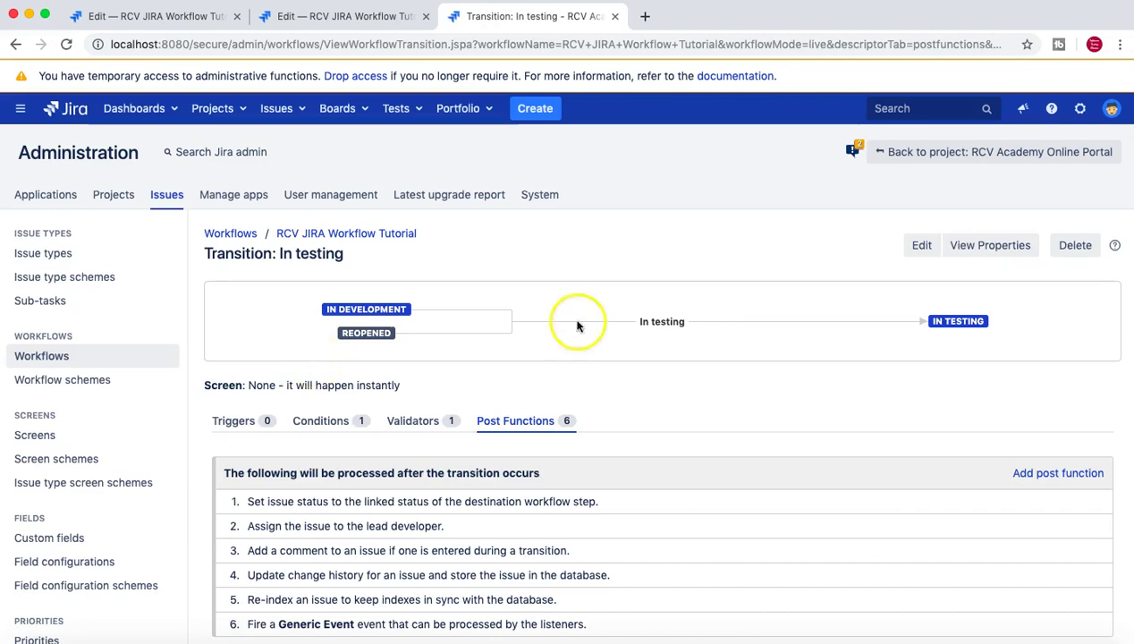
scroll(653, 360, "down", 2)
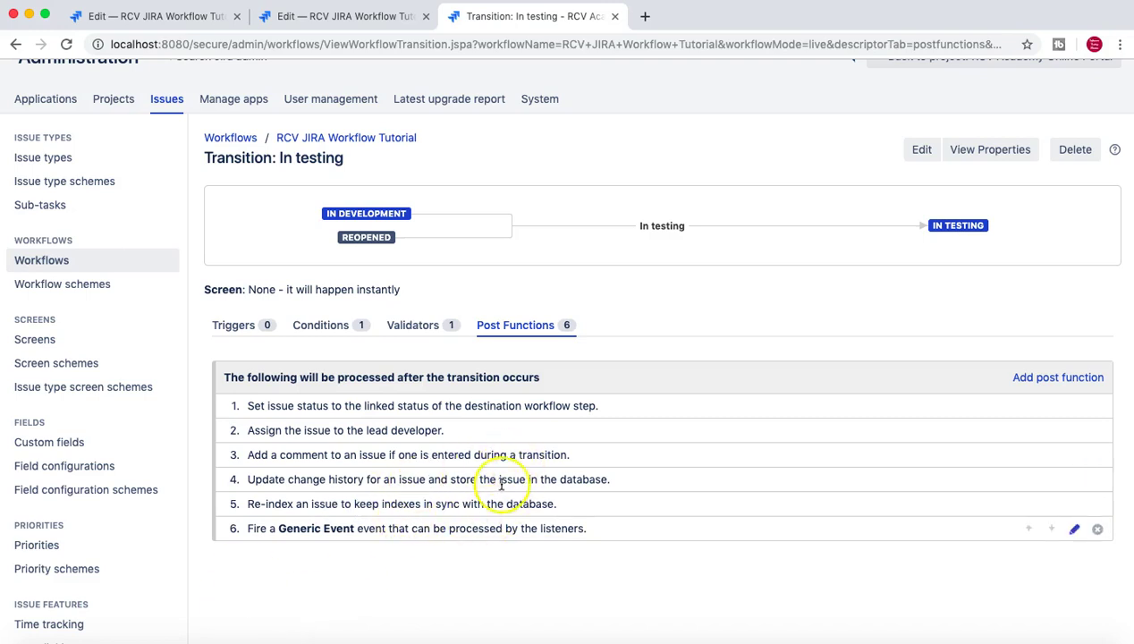
scroll(584, 432, "up", 1)
scroll(584, 432, "up", 1)
left_click(1040, 414)
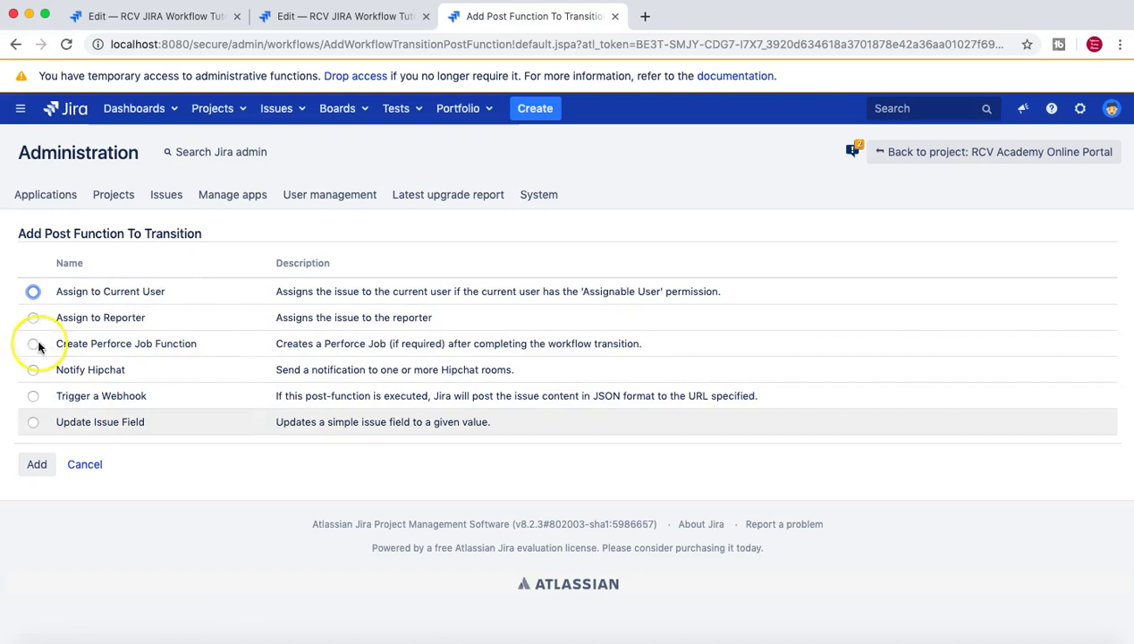
Configure an Update Issue Field post function with Resolution set to Fixed, then cancel it.
left_click(33, 422)
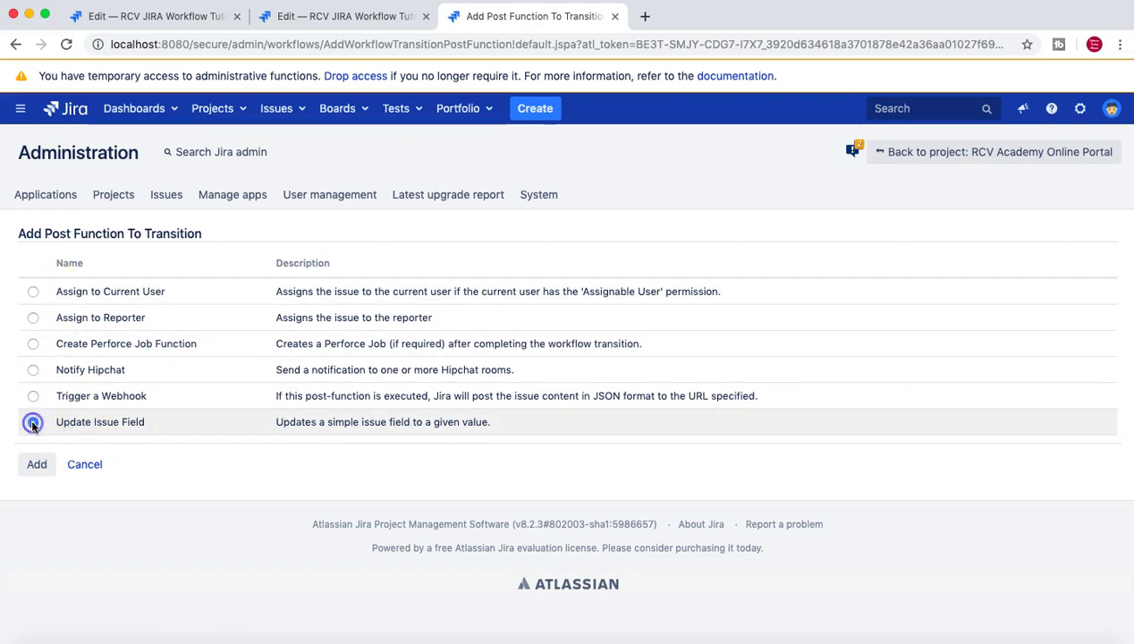
left_click(36, 464)
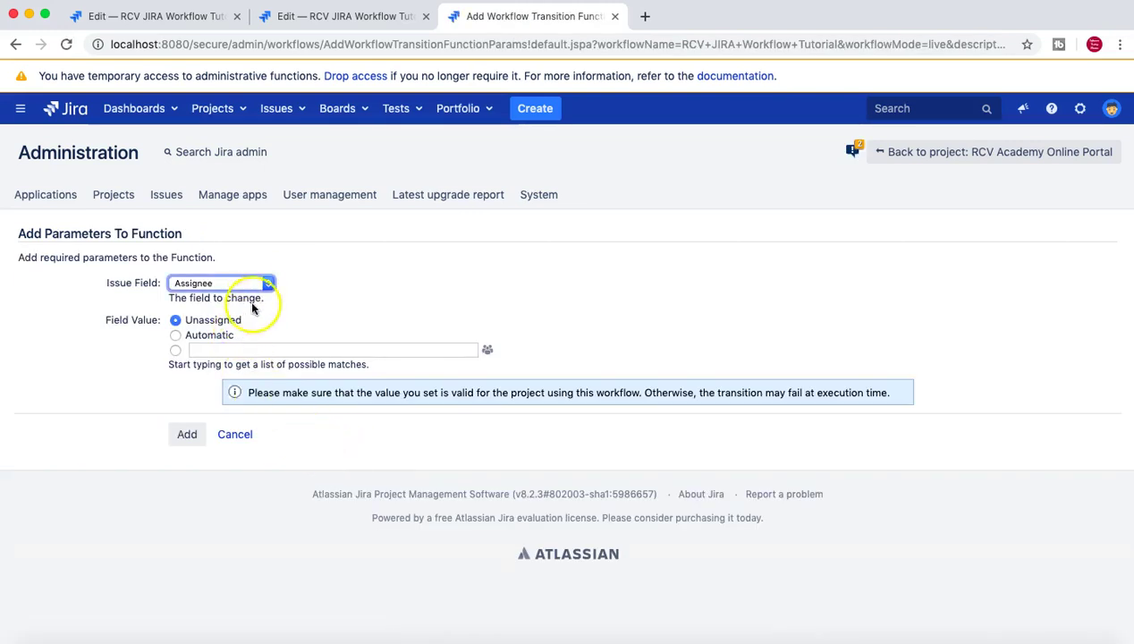
left_click(268, 286)
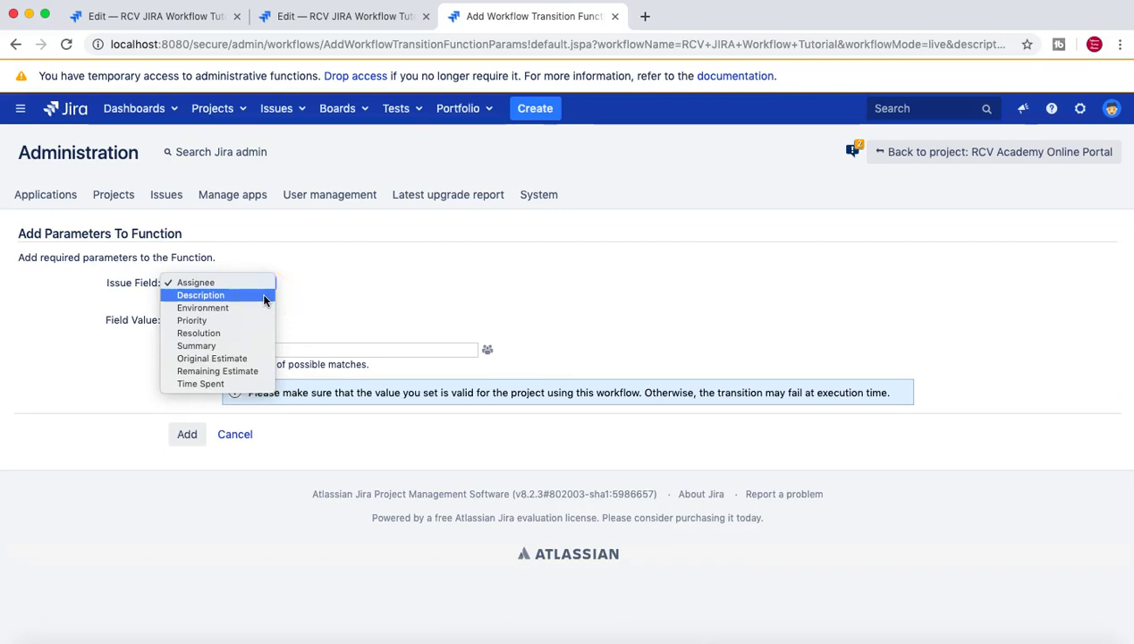
left_click(244, 332)
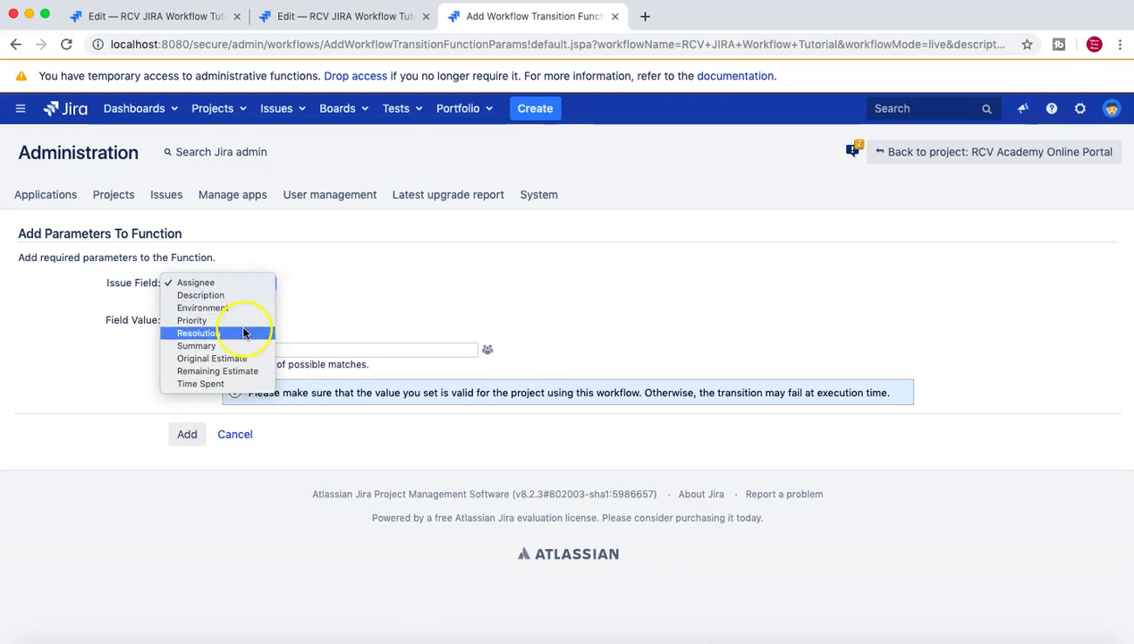
left_click(244, 332)
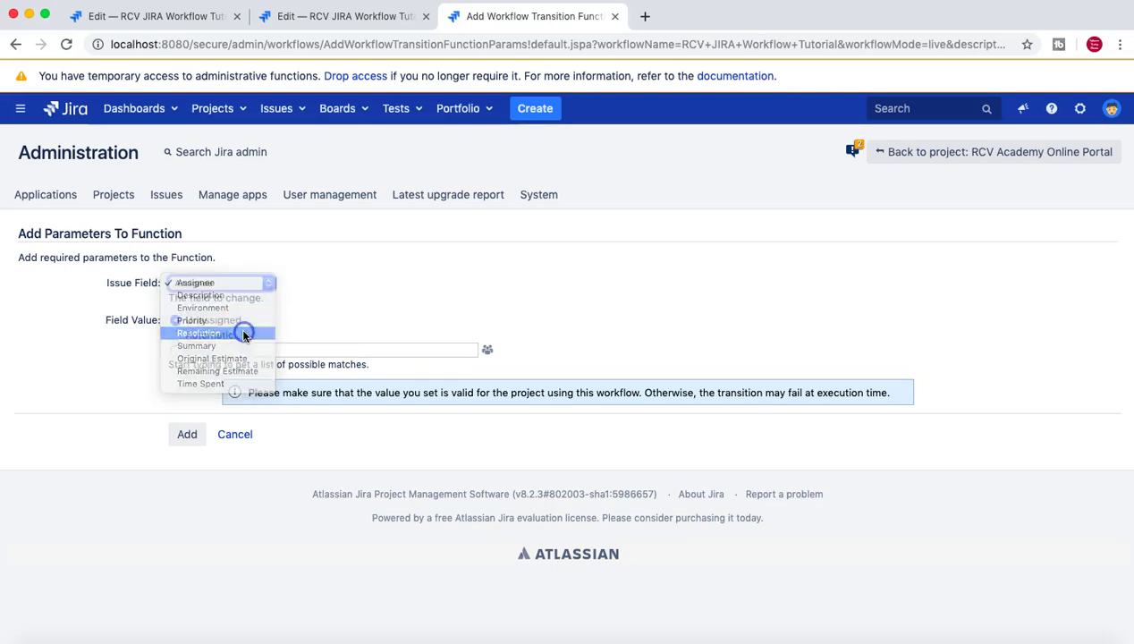
left_click(227, 321)
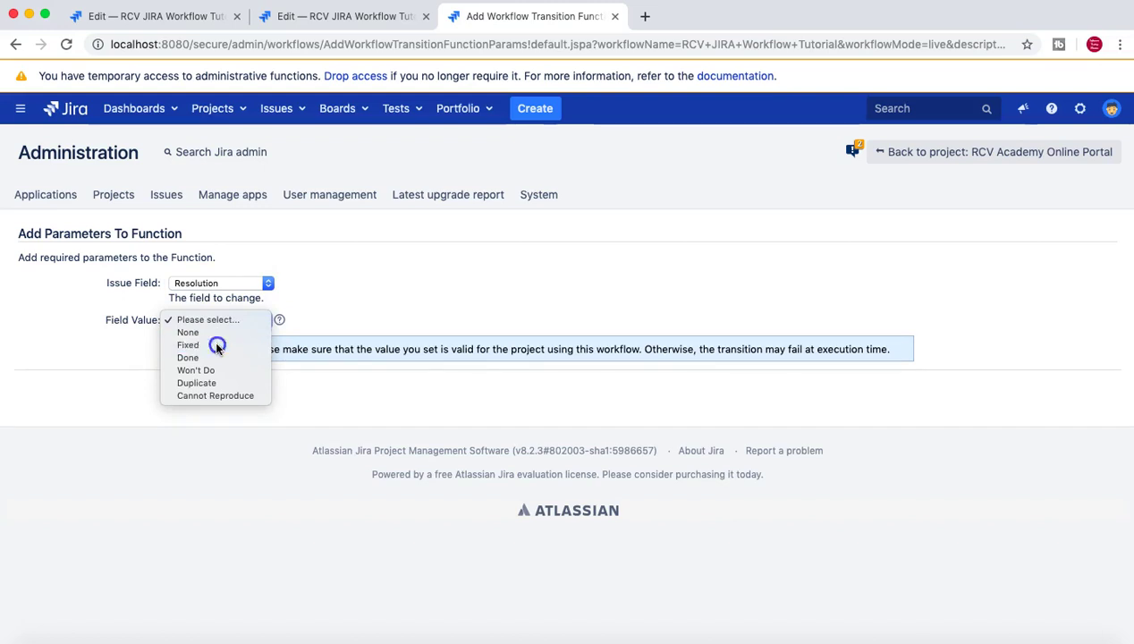
left_click(215, 345)
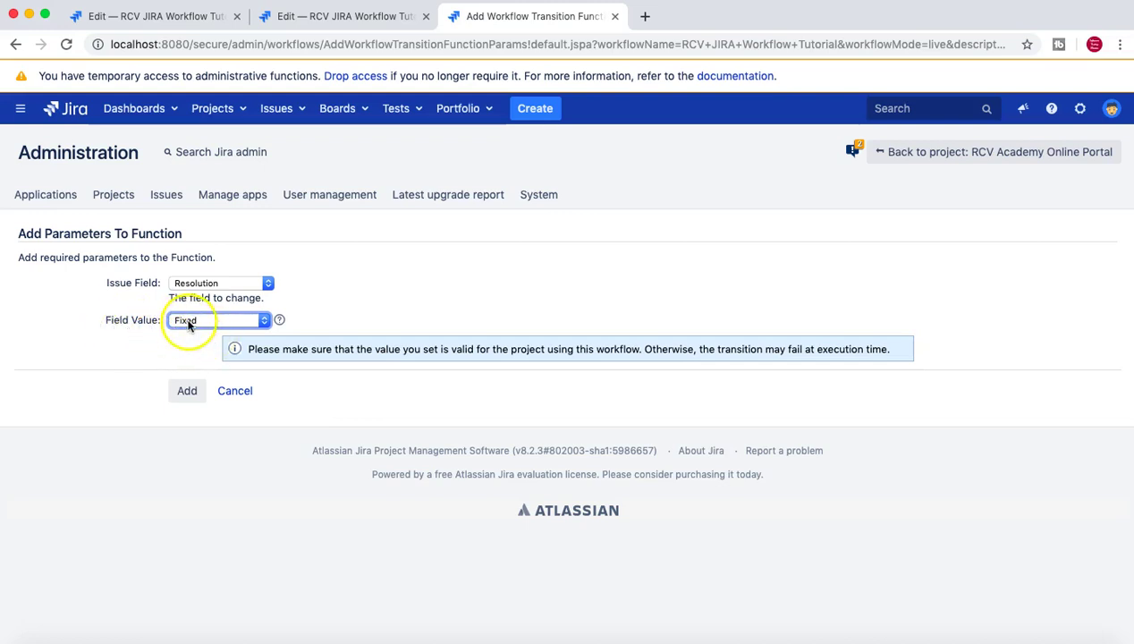
left_click(240, 394)
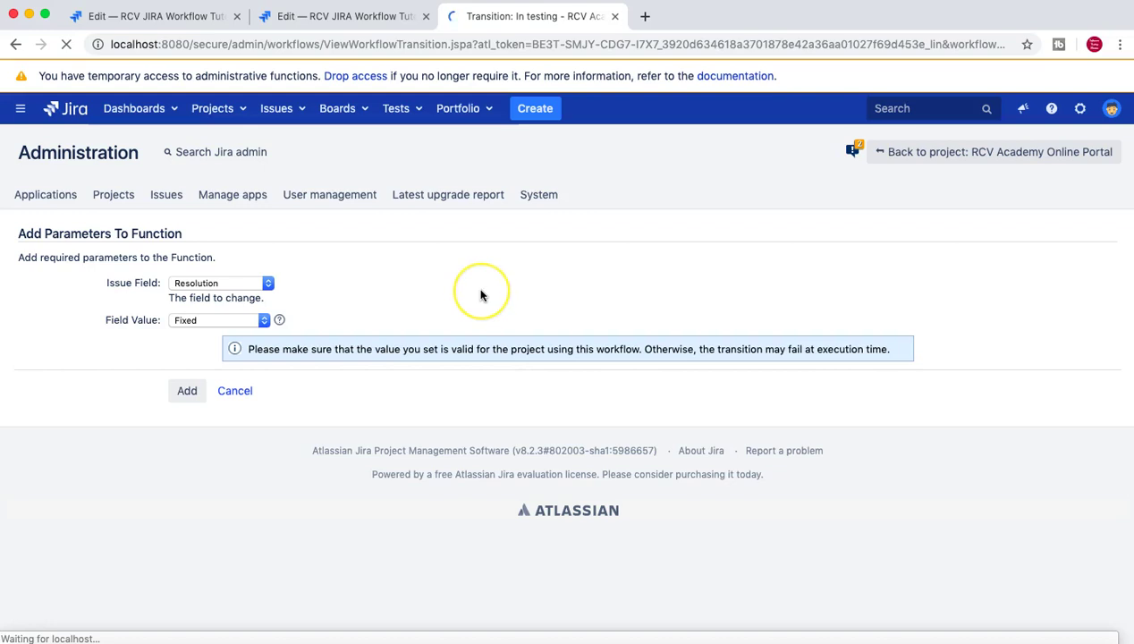
Select the Done transition in the workflow diagram and show its five post functions.
scroll(750, 437, "down", 3)
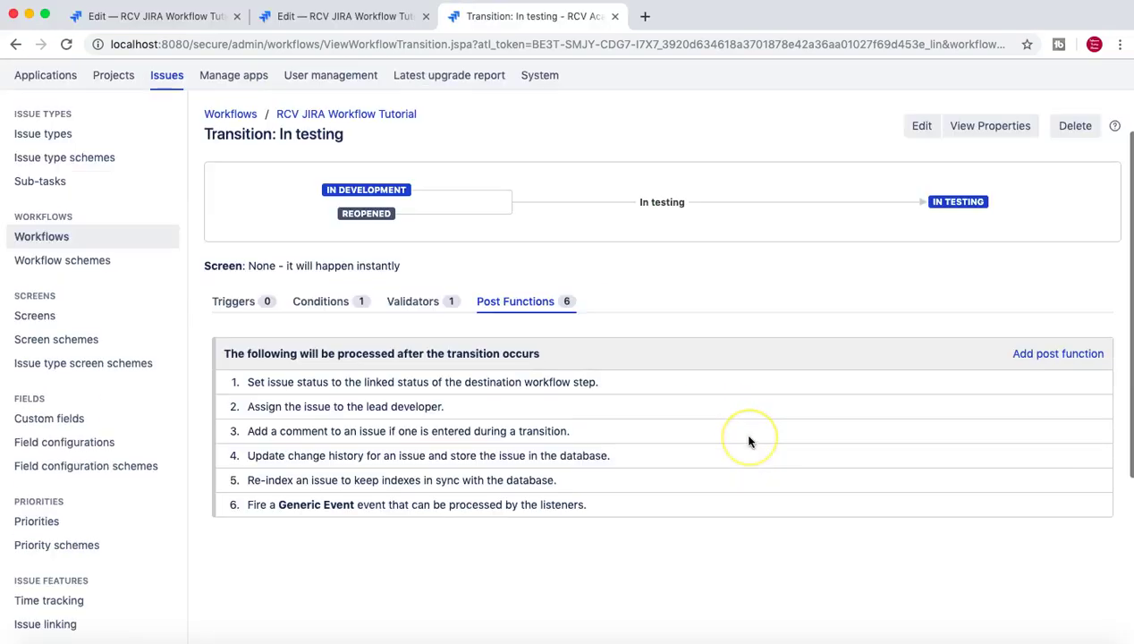
scroll(349, 197, "up", 1)
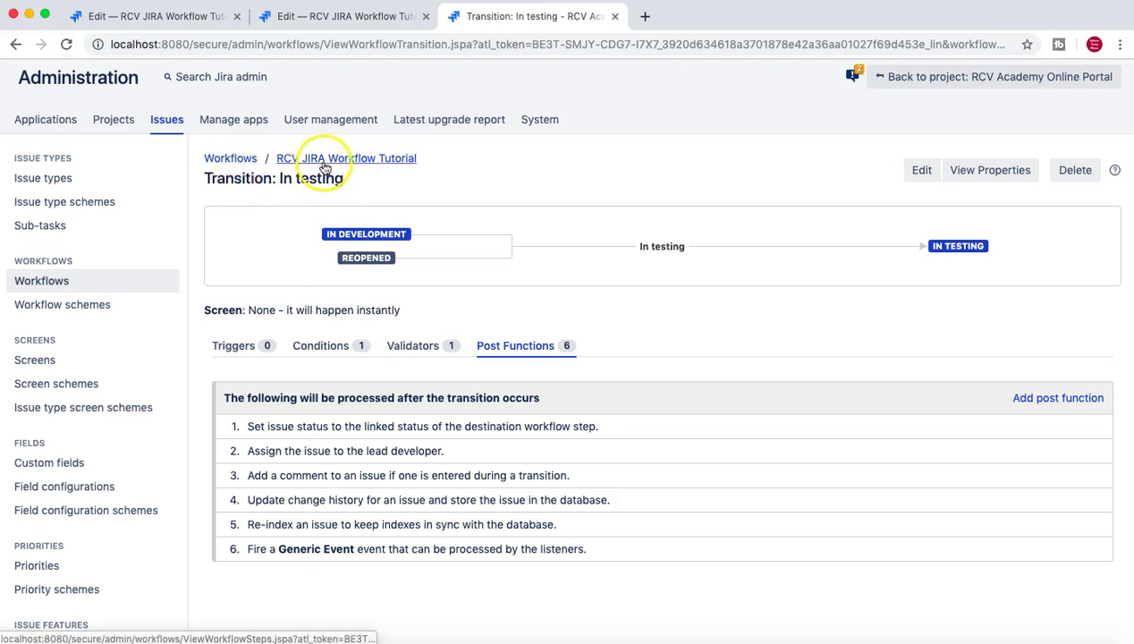
left_click(351, 18)
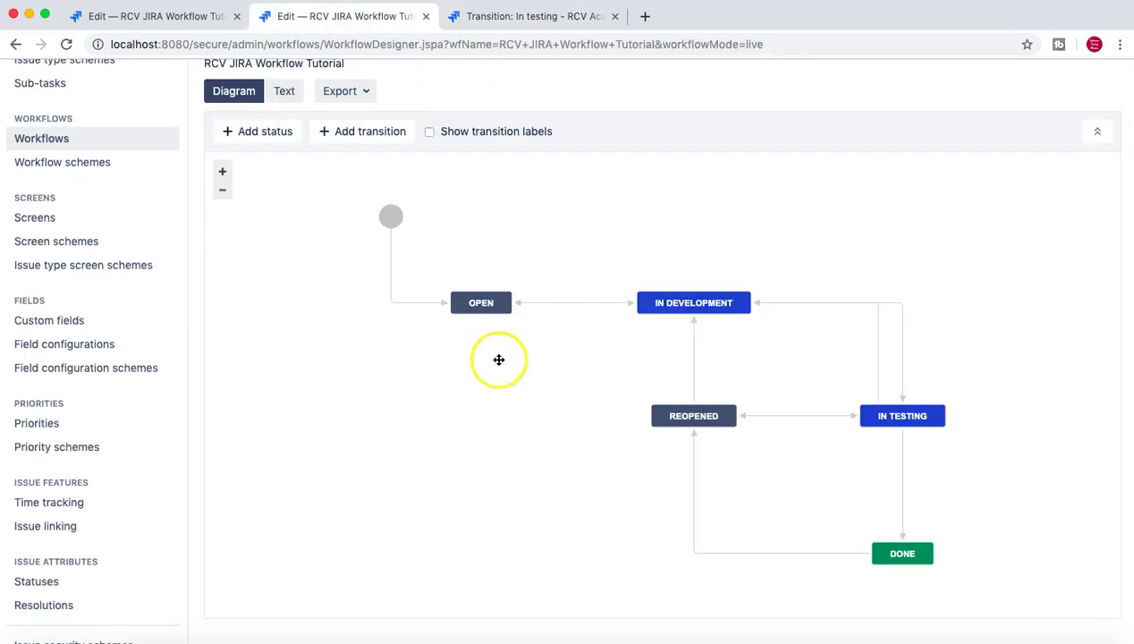
left_click(904, 474)
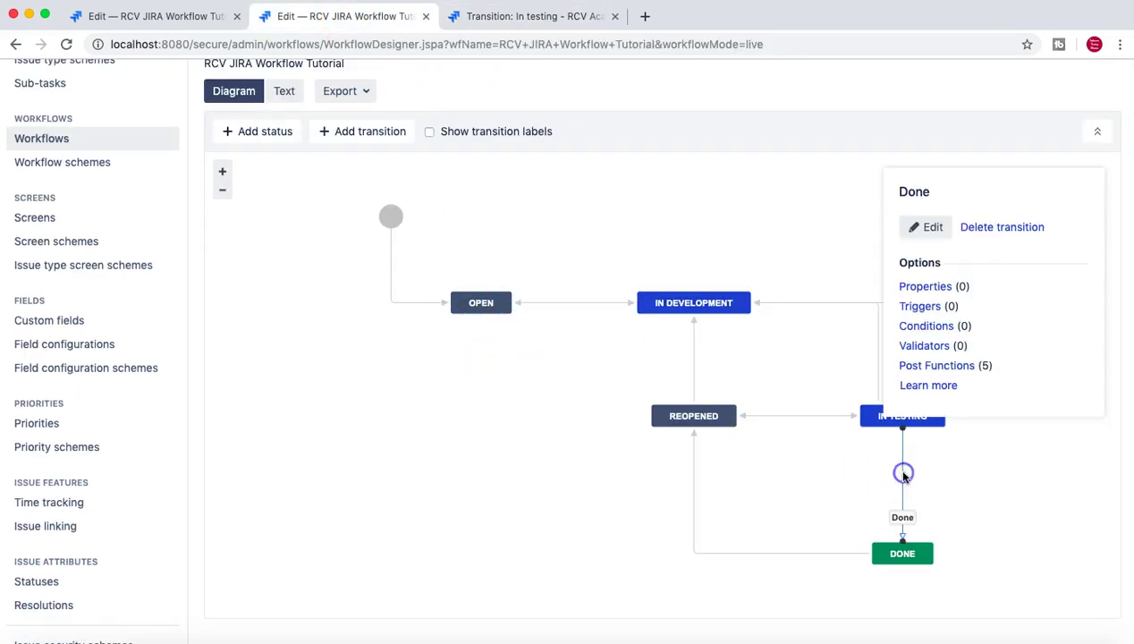
left_click(929, 368)
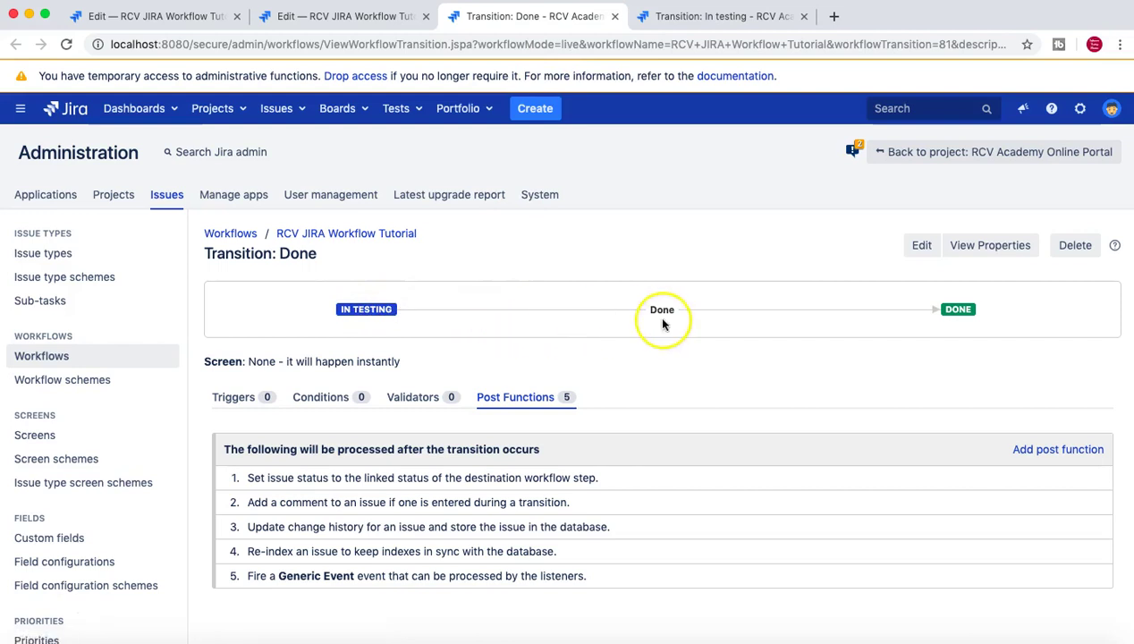
Add an Update Issue Field post function to Done that sets Resolution to Done.
left_click(1045, 449)
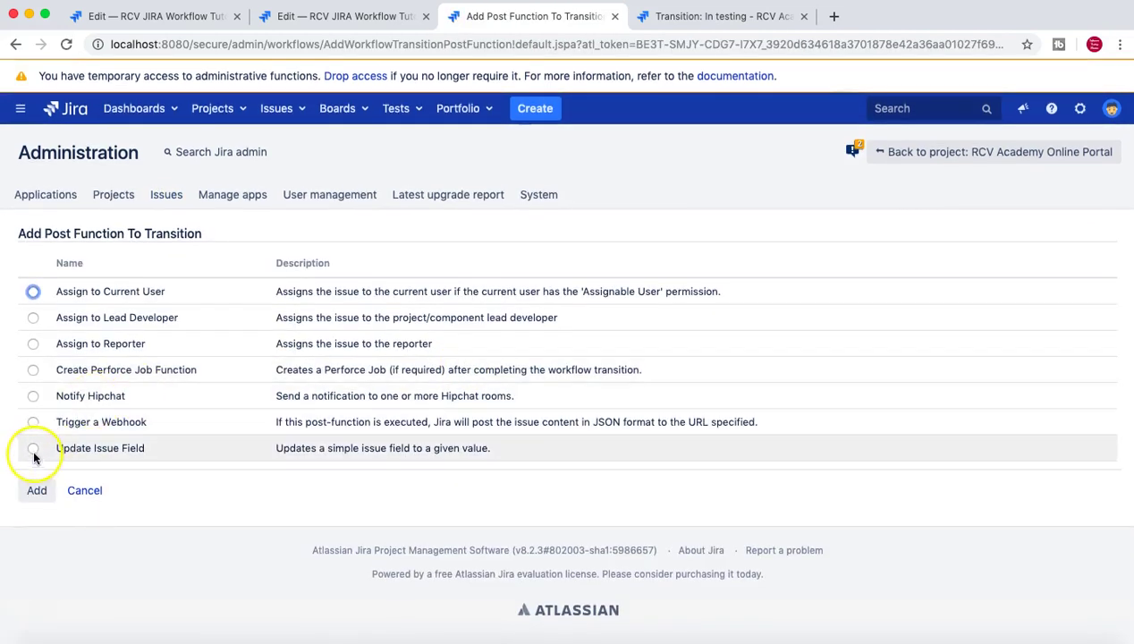
left_click(32, 450)
left_click(37, 490)
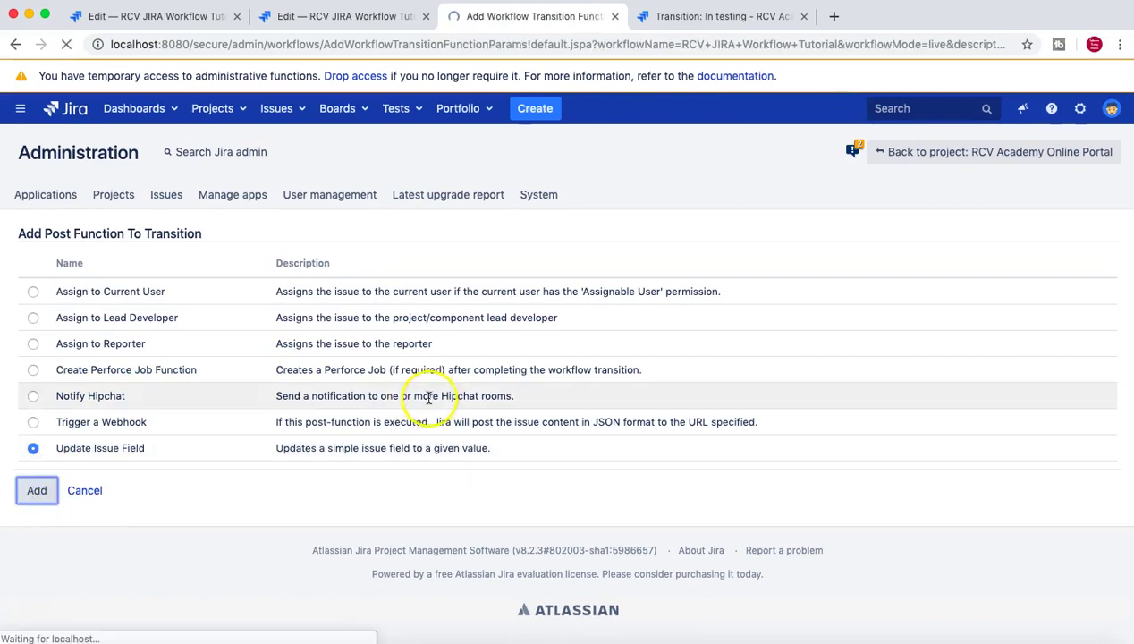
left_click(240, 283)
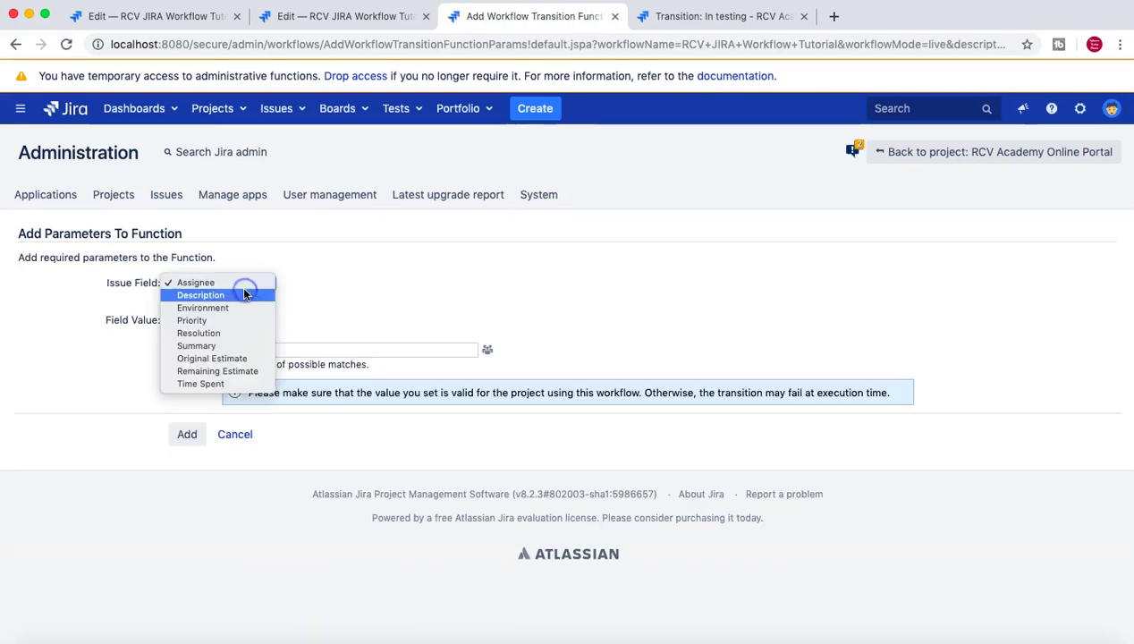
left_click(230, 333)
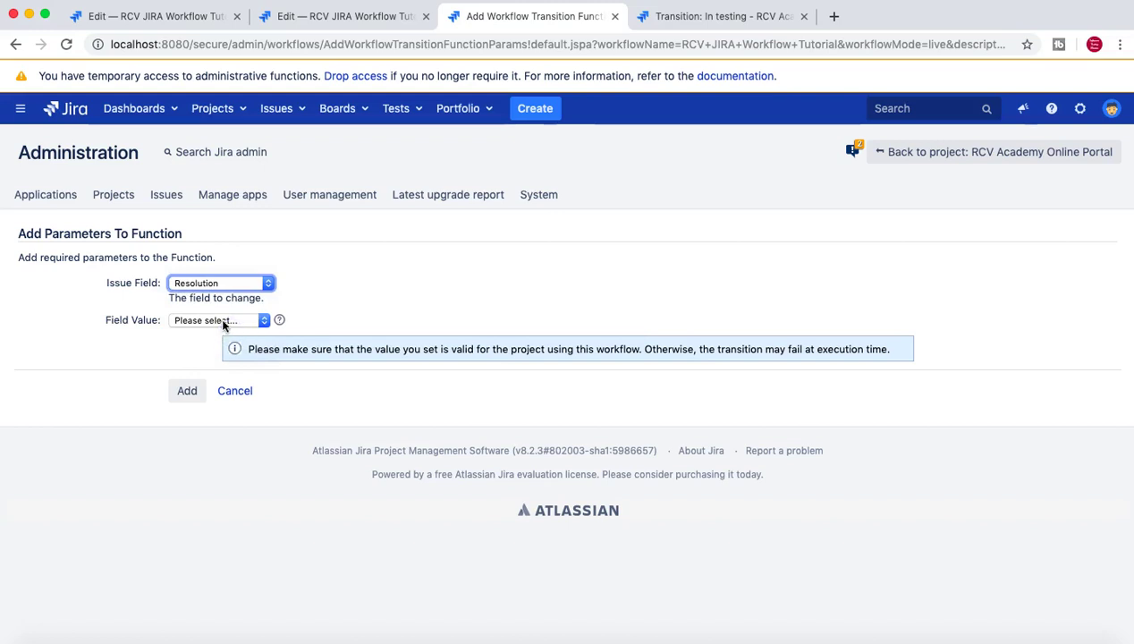
left_click(223, 324)
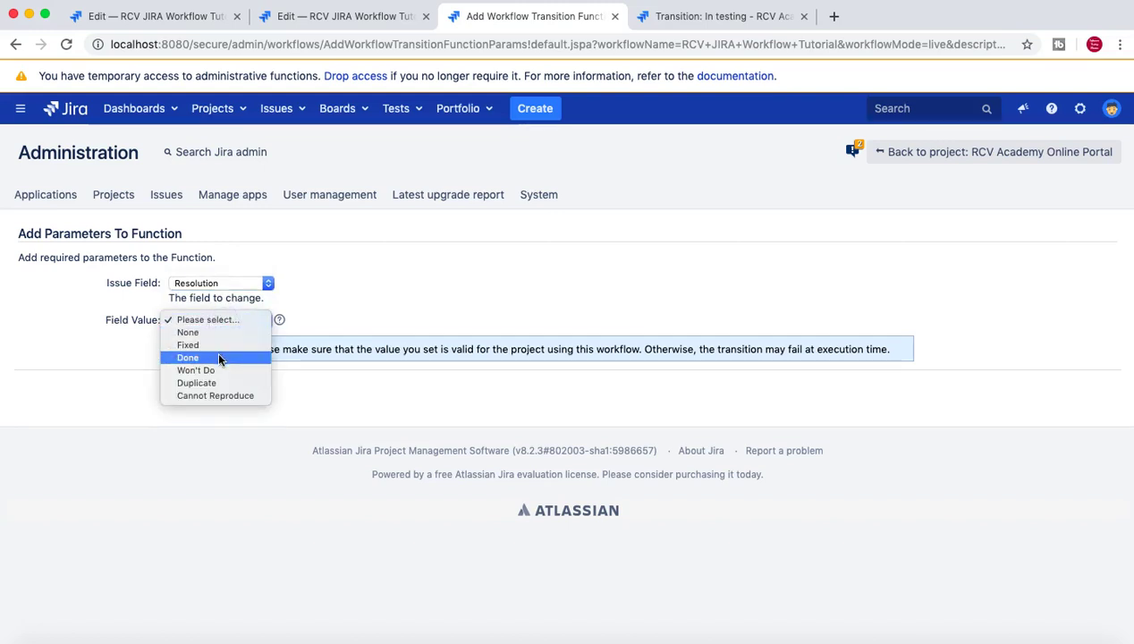
left_click(217, 358)
left_click(186, 390)
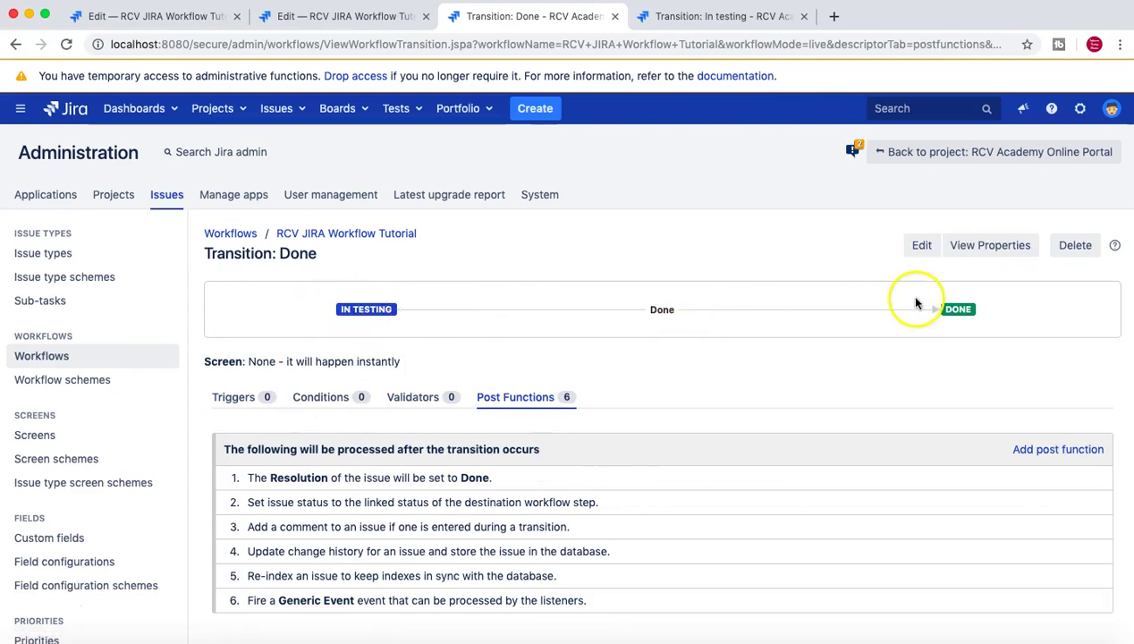
scroll(772, 366, "down", 3)
left_click_drag(372, 329, 490, 329)
left_click(515, 333)
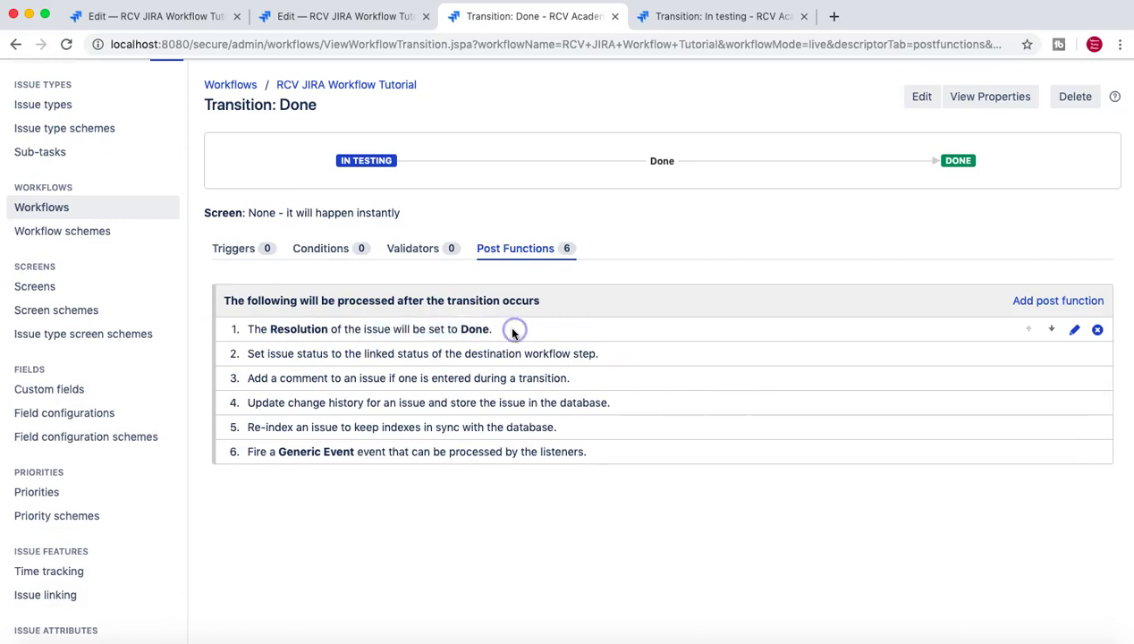
scroll(514, 333, "up", 3)
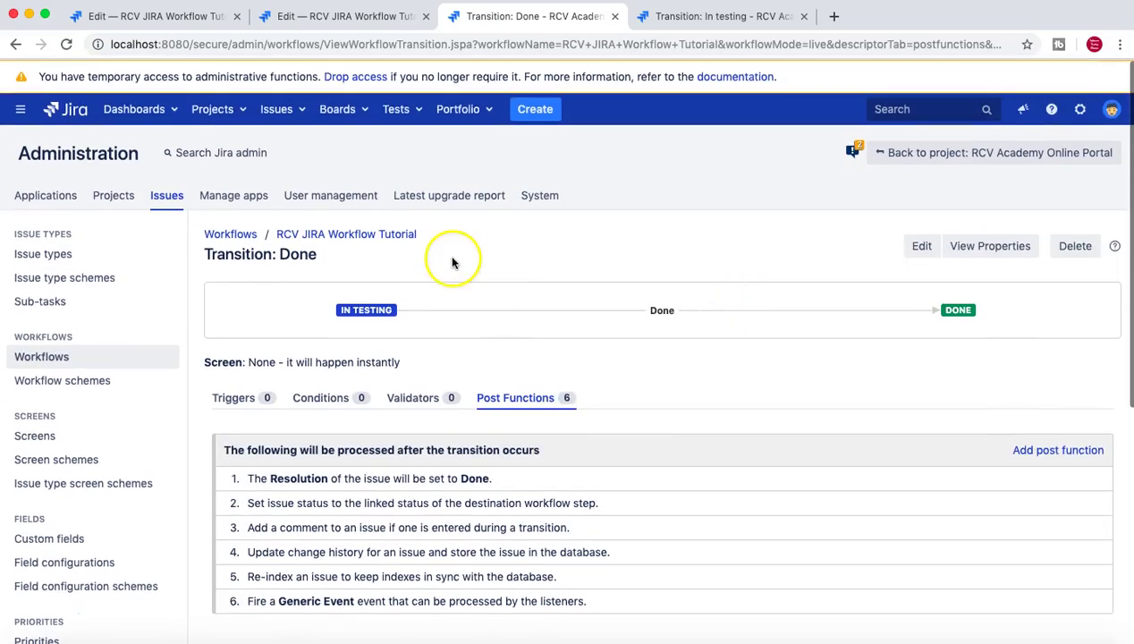
scroll(435, 259, "down", 3)
scroll(435, 258, "up", 2)
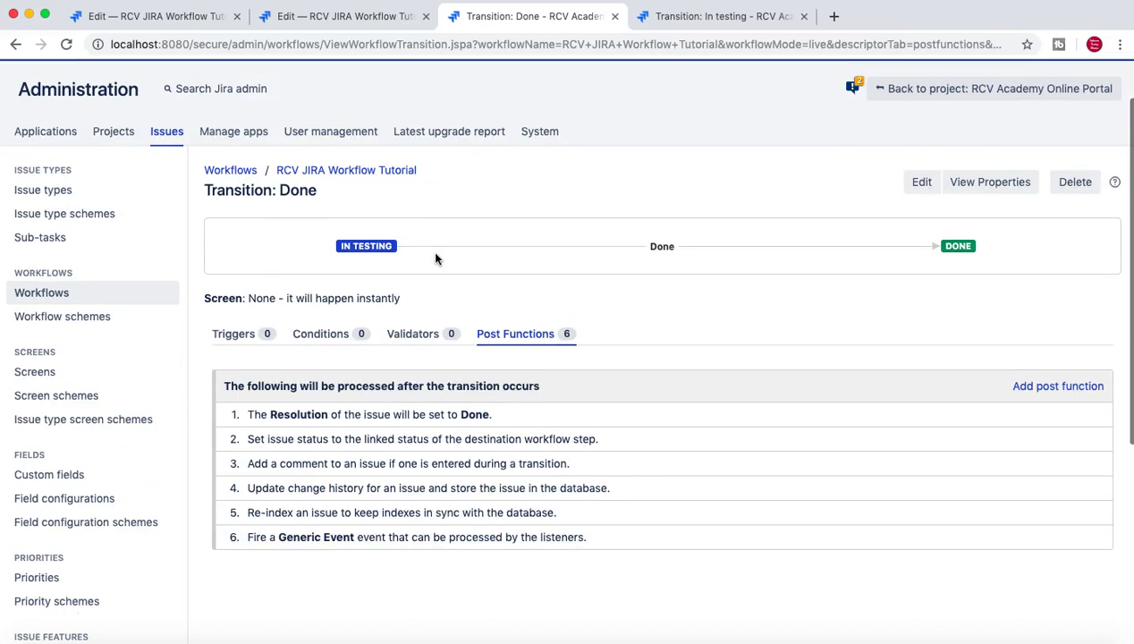
scroll(437, 256, "down", 1)
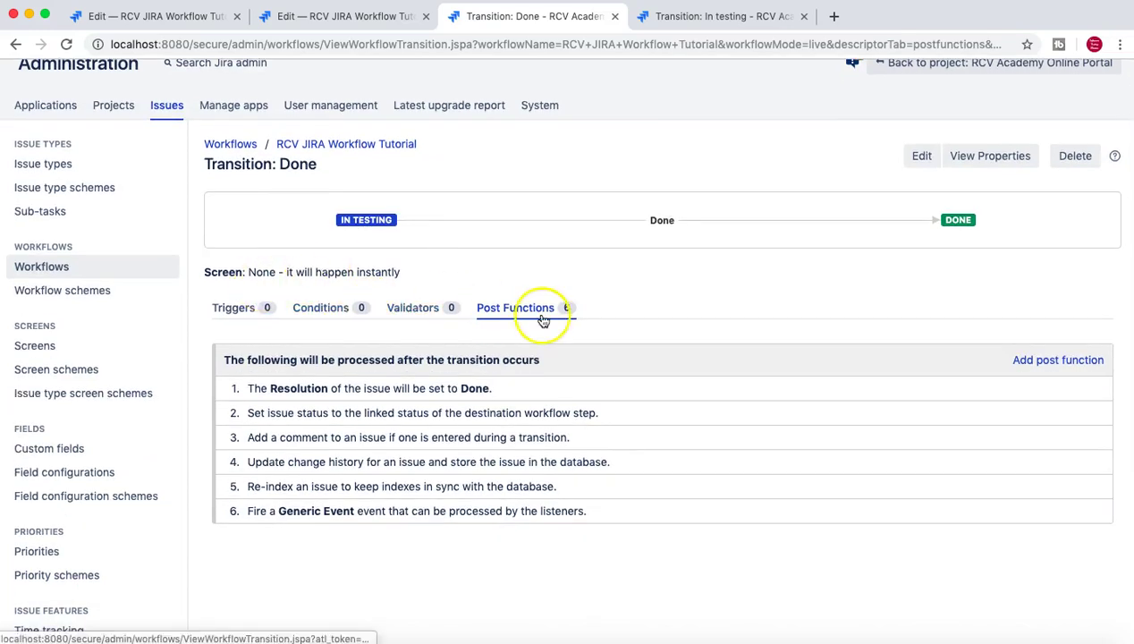
scroll(483, 402, "down", 1)
scroll(503, 457, "up", 3)
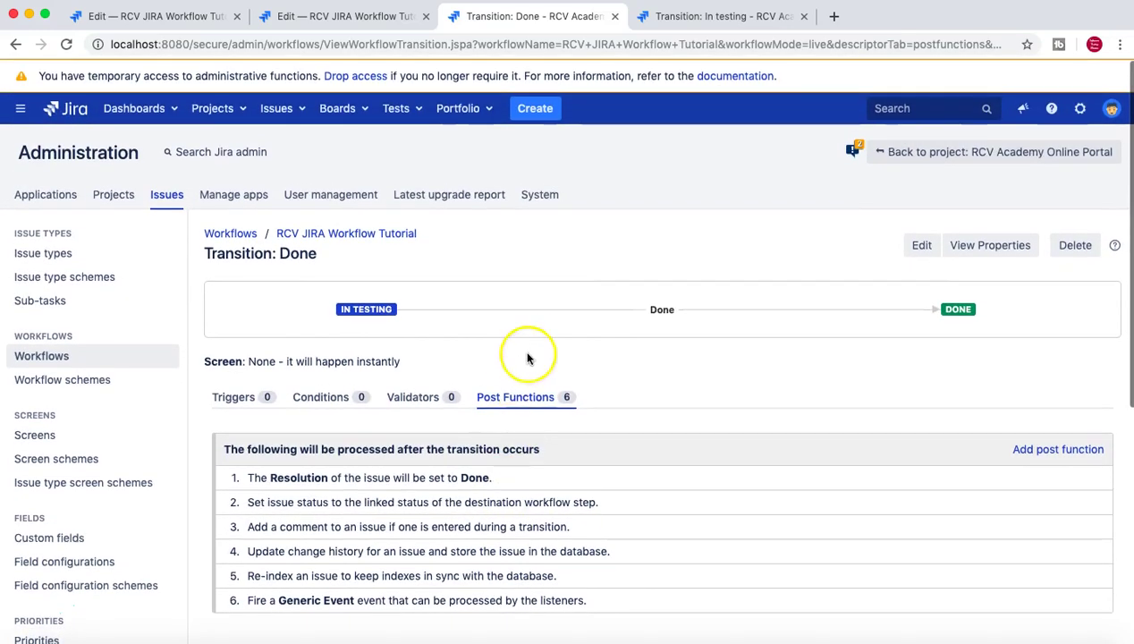